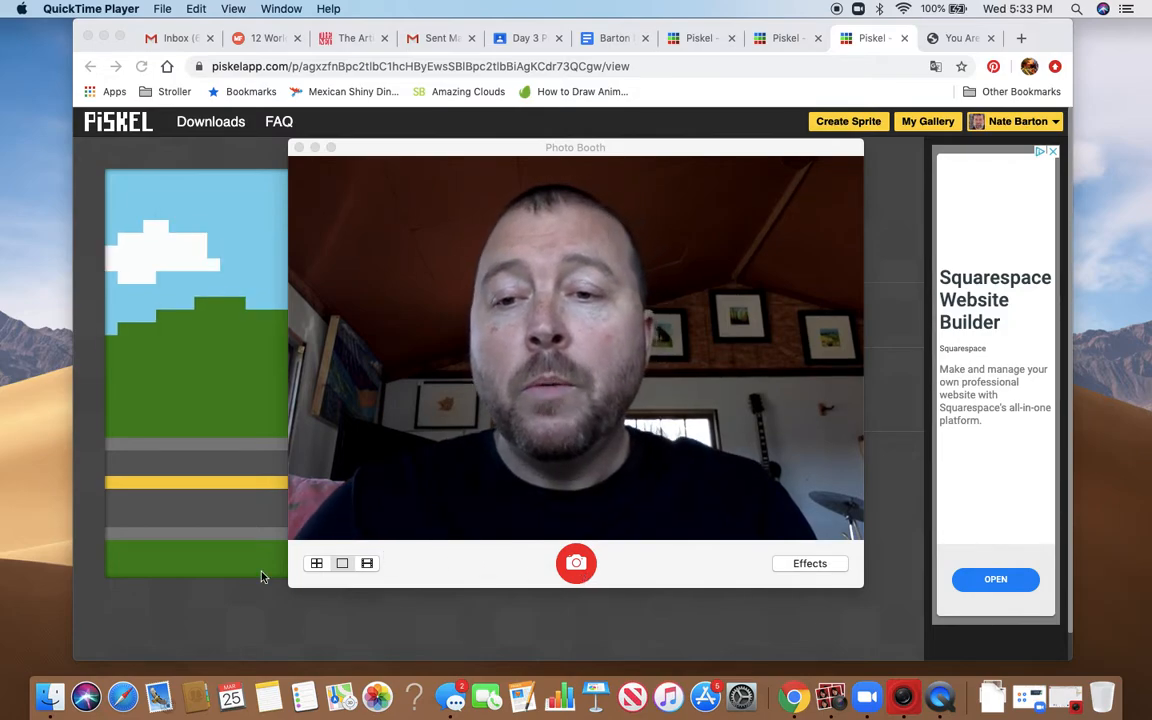
# - Switch to the landscape sprite's editor page, check its frames and make Layer 1 the active layer
pyautogui.click(212, 625)
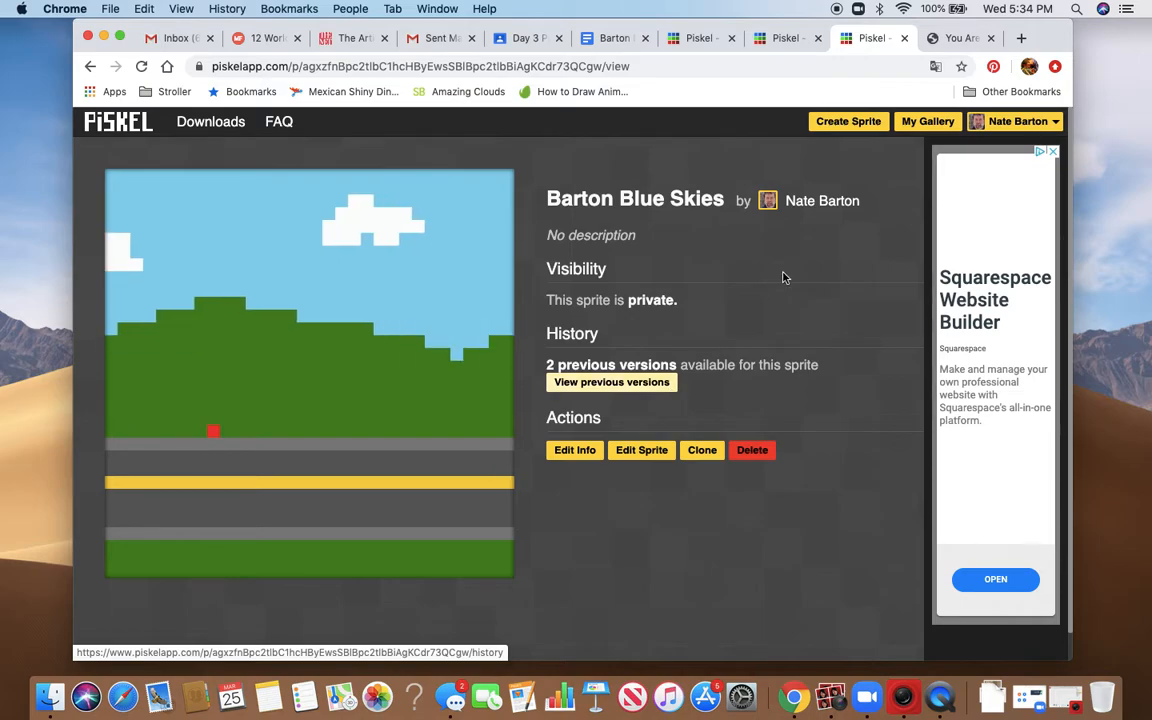
pyautogui.click(785, 40)
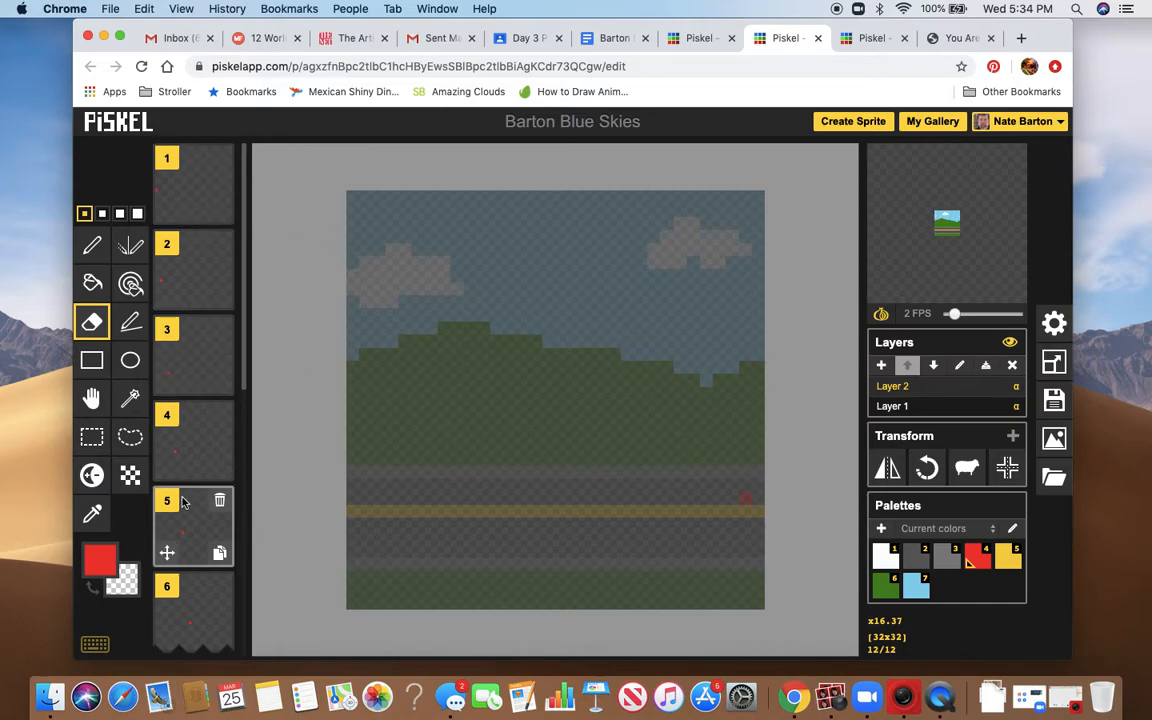
pyautogui.scroll(-5, 182, 503)
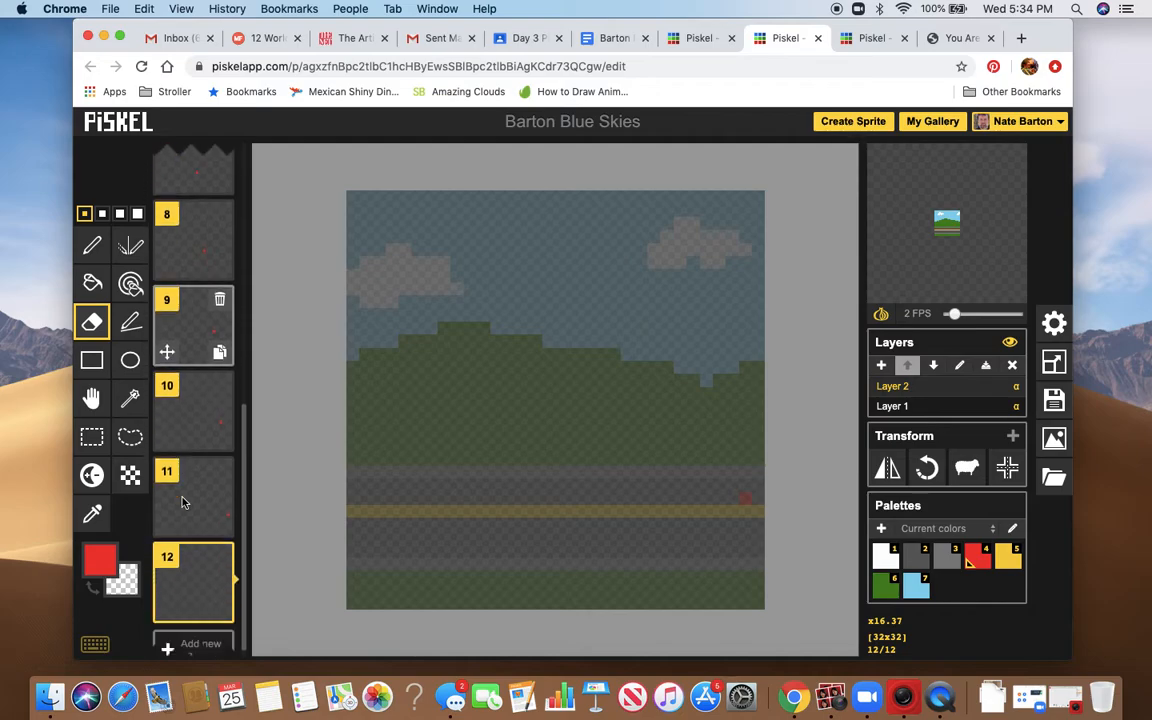
pyautogui.scroll(2, 182, 503)
pyautogui.scroll(5, 182, 503)
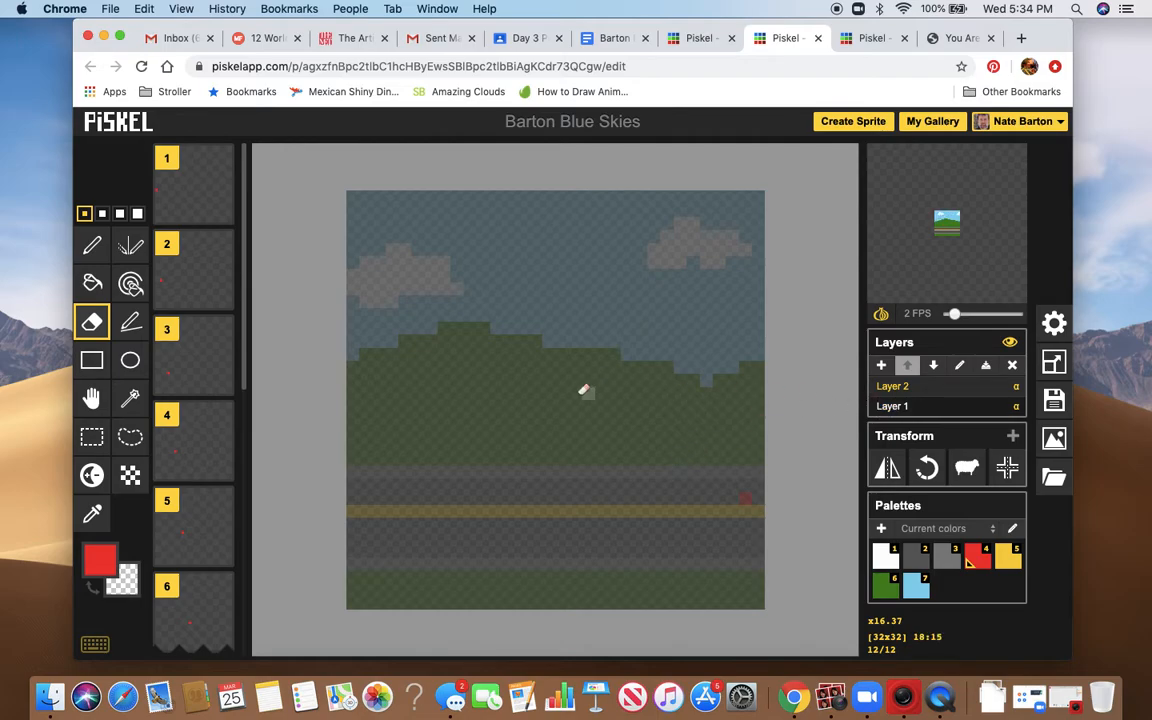
pyautogui.click(917, 406)
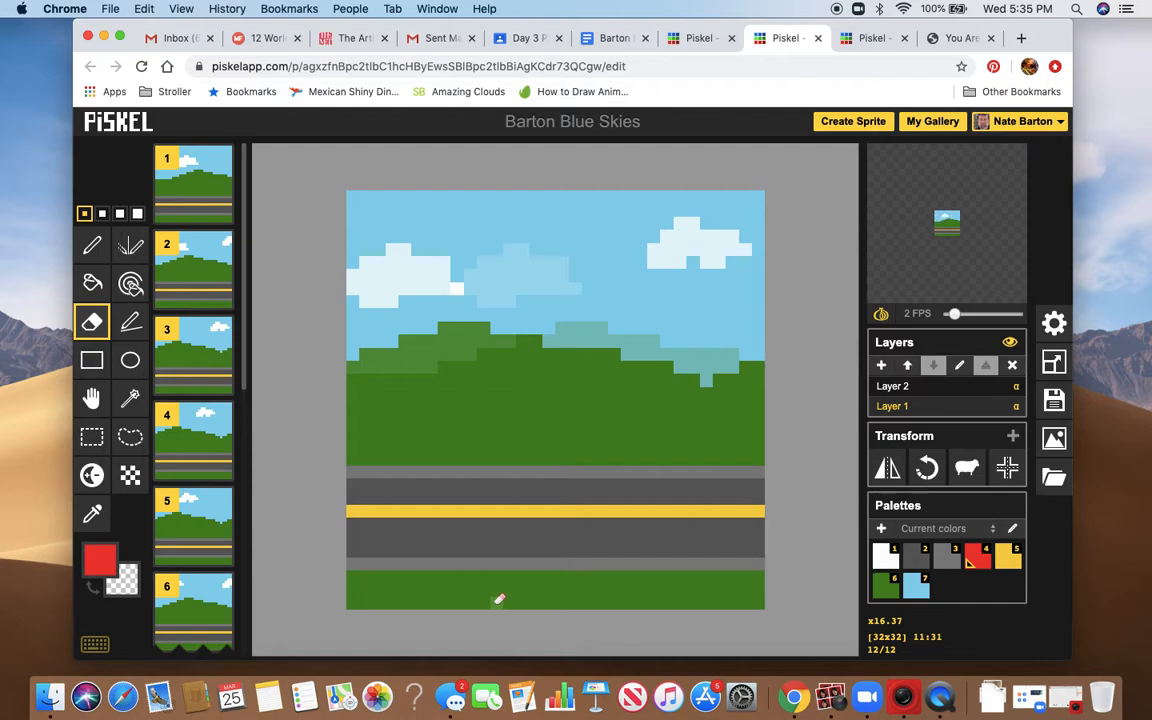
# - Upload the animation as a public looping GIF, first at 17.0x scale and again at 32.0x (1024 x 1024)
pyautogui.click(1055, 443)
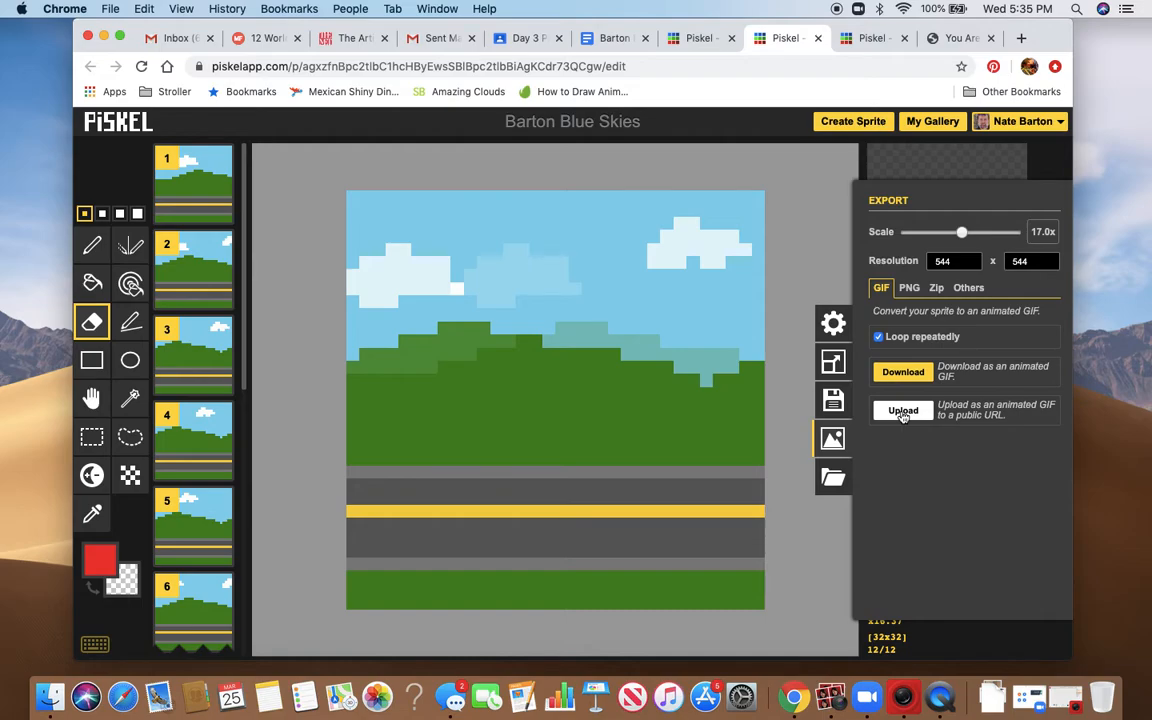
pyautogui.click(901, 412)
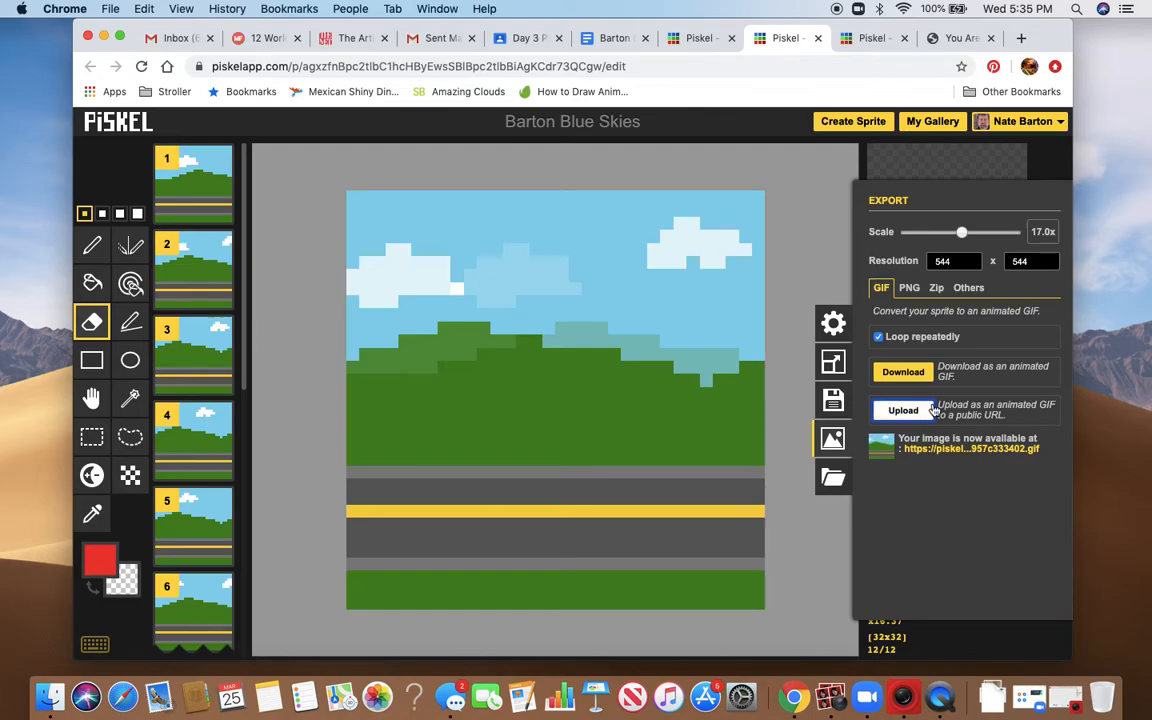
pyautogui.moveTo(963, 234); pyautogui.dragTo(1033, 246)
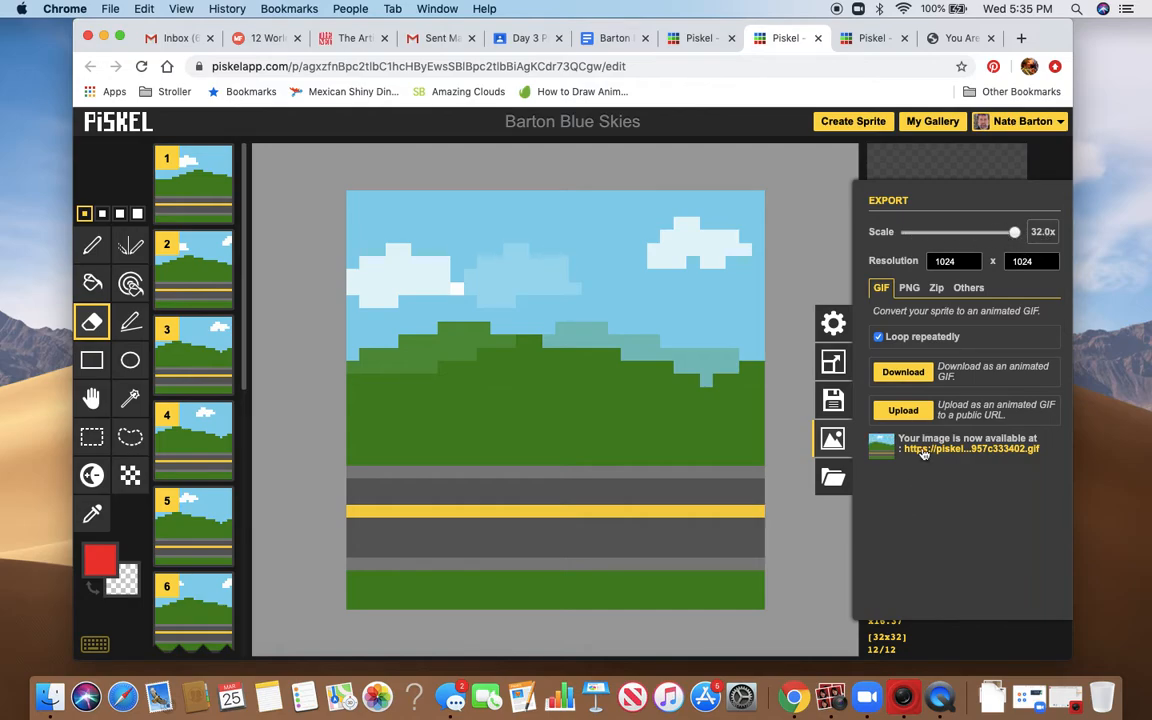
pyautogui.click(912, 415)
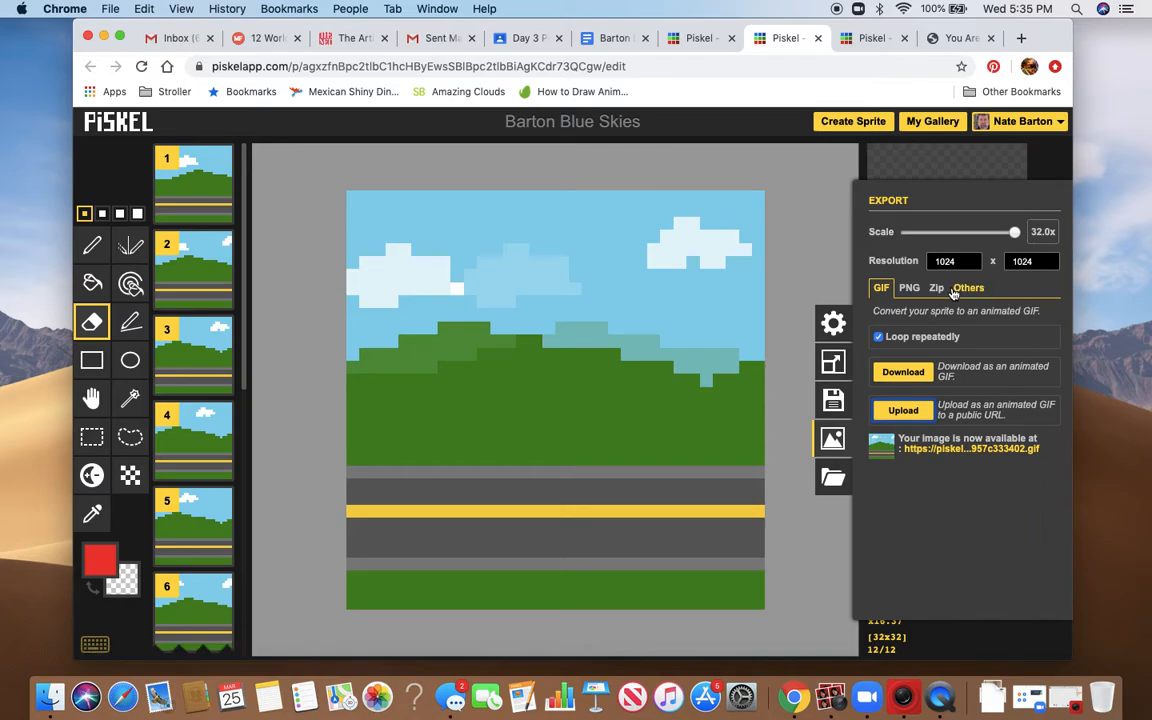
# - Open the uploaded GIF's public link in its own browser tab and view the animation
pyautogui.click(955, 451)
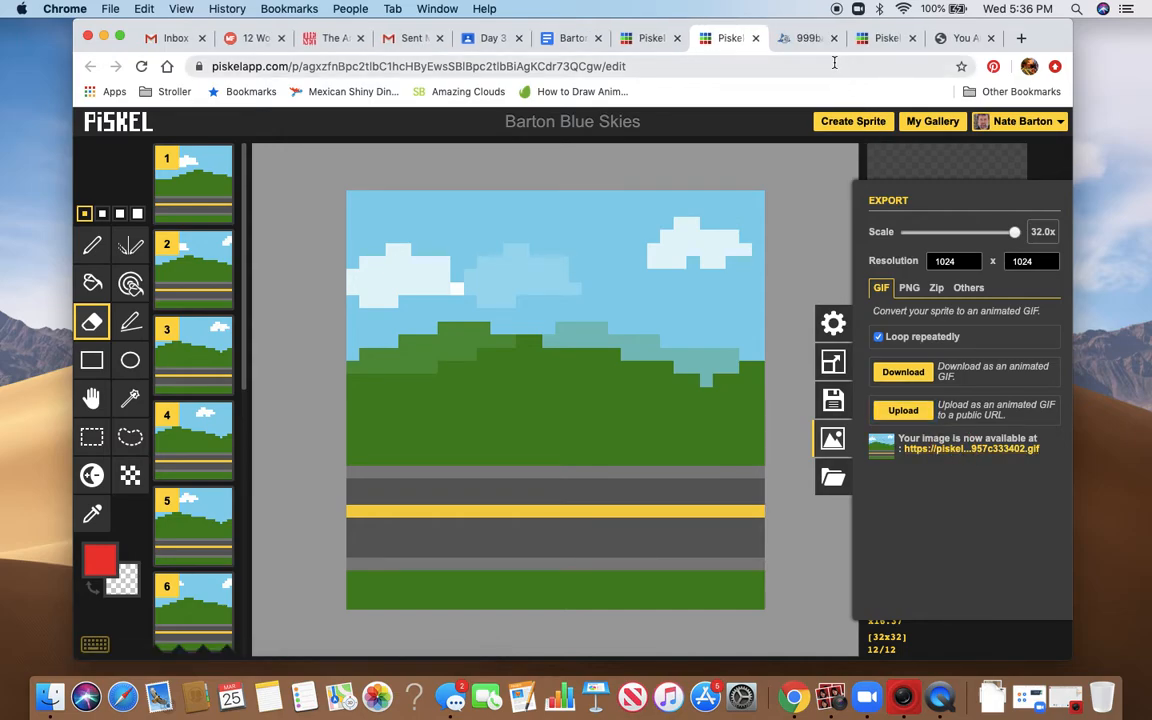
pyautogui.rightClick(943, 458)
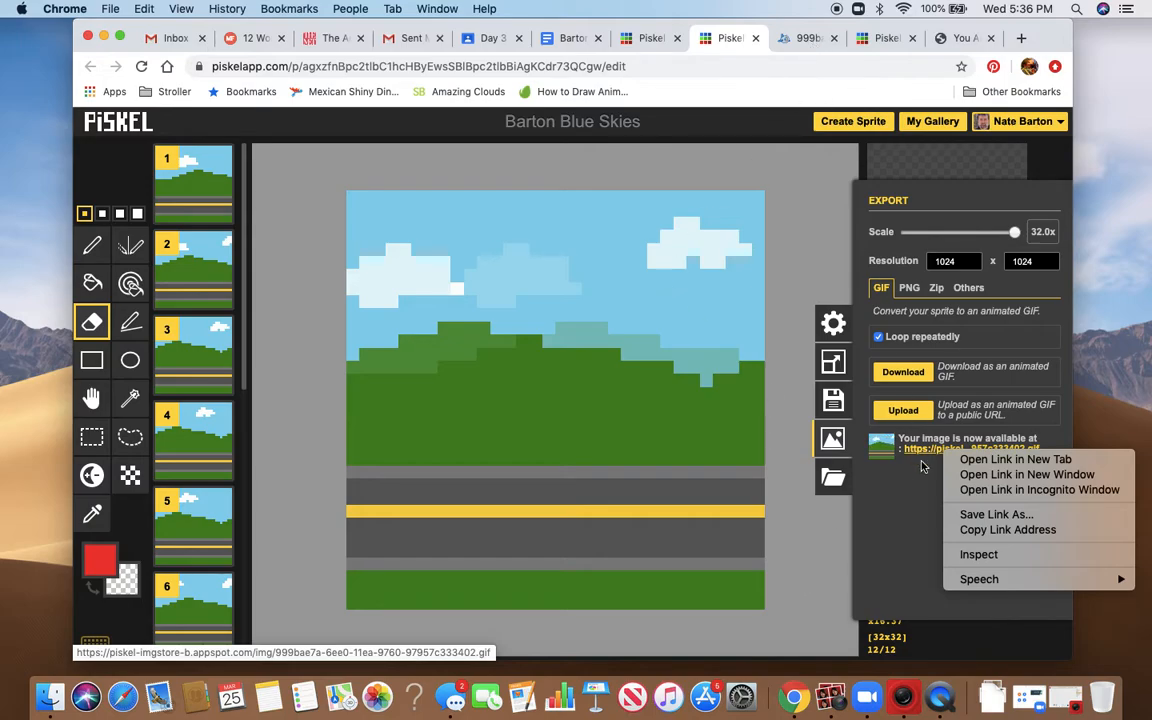
pyautogui.click(826, 532)
pyautogui.click(827, 519)
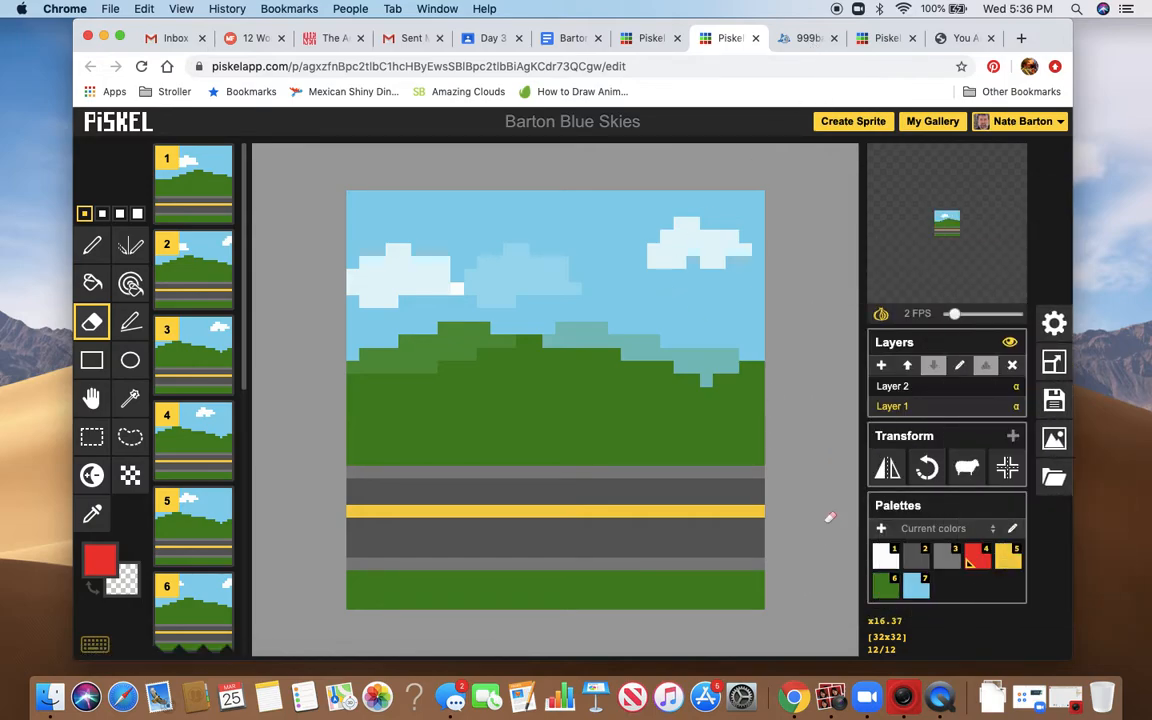
pyautogui.click(806, 40)
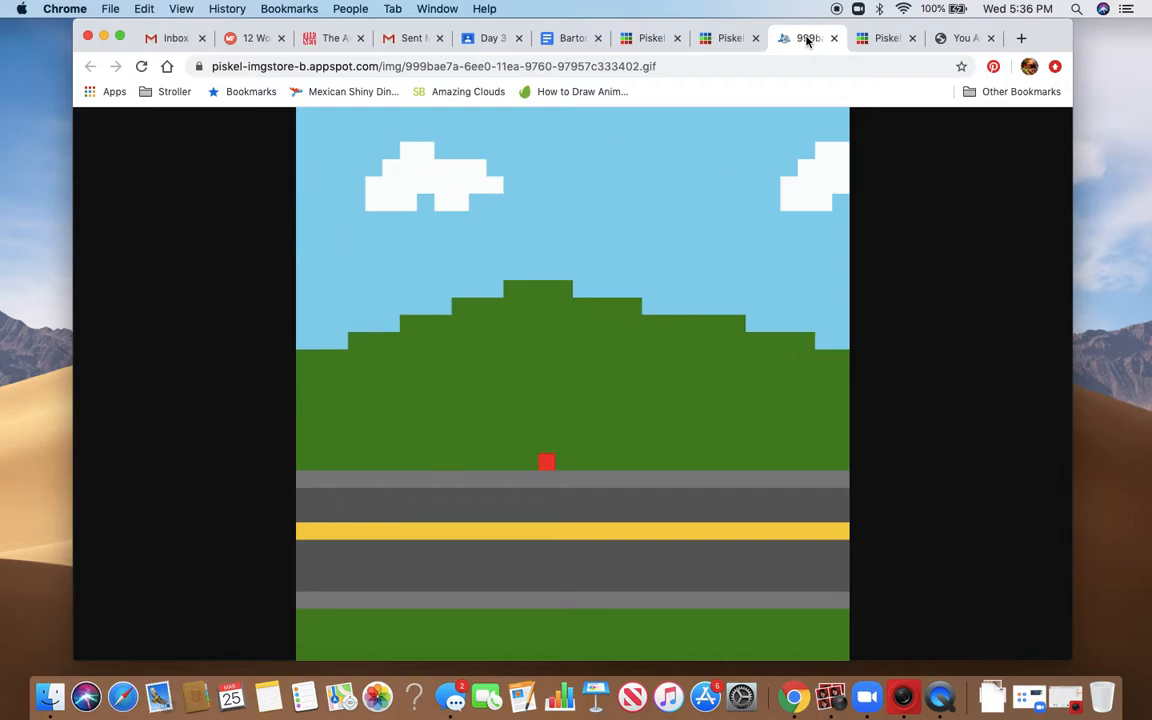
# - Find a student's message titled Piskel in Gmail's sent mail, view the GIF it links to, and close that GIF
pyautogui.click(412, 40)
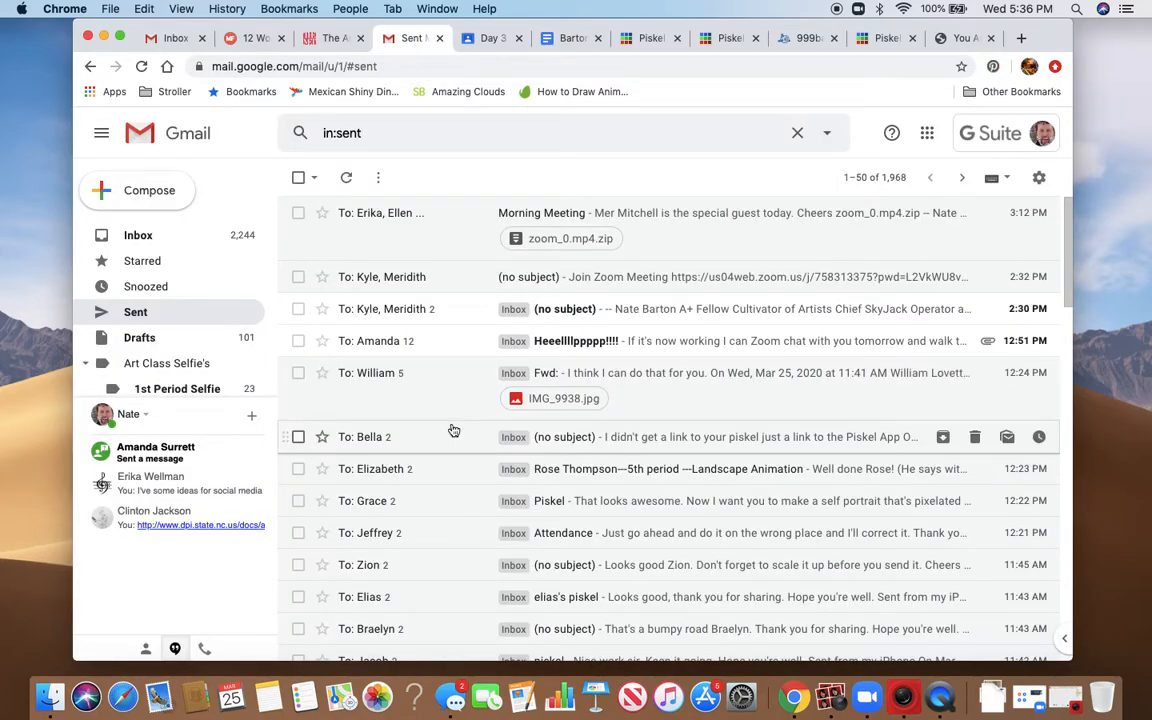
pyautogui.scroll(-5, 453, 430)
pyautogui.scroll(-3, 453, 430)
pyautogui.scroll(-2, 453, 430)
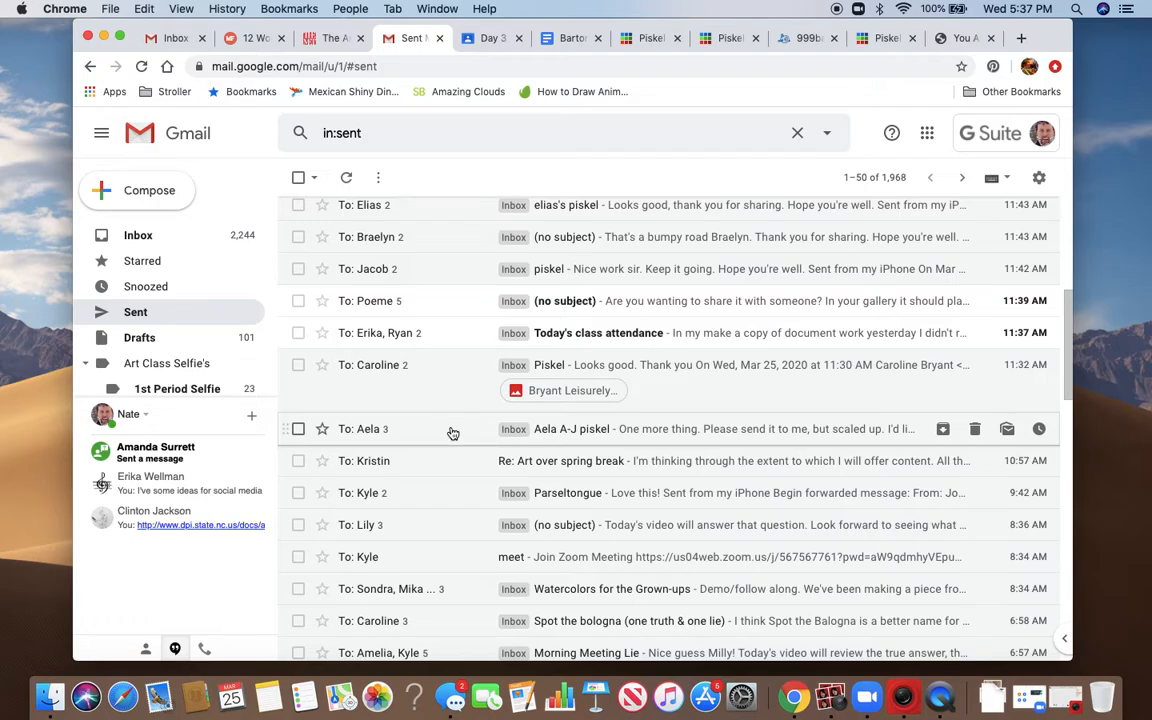
pyautogui.scroll(3, 453, 432)
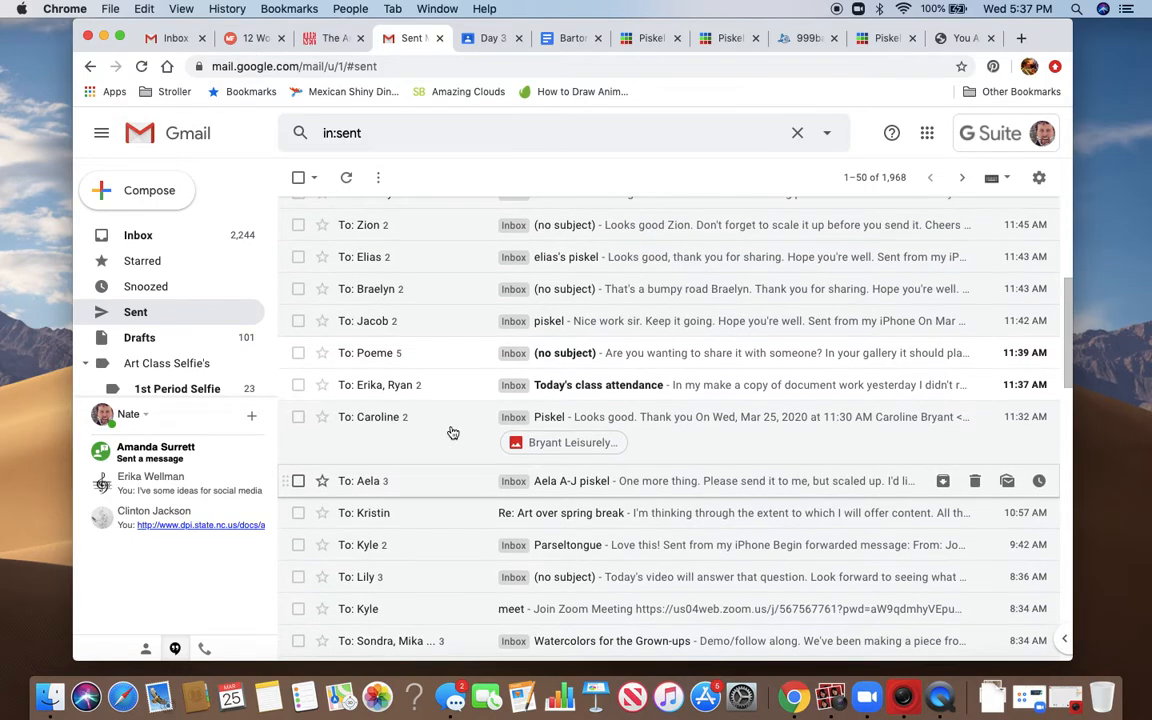
pyautogui.scroll(3, 453, 432)
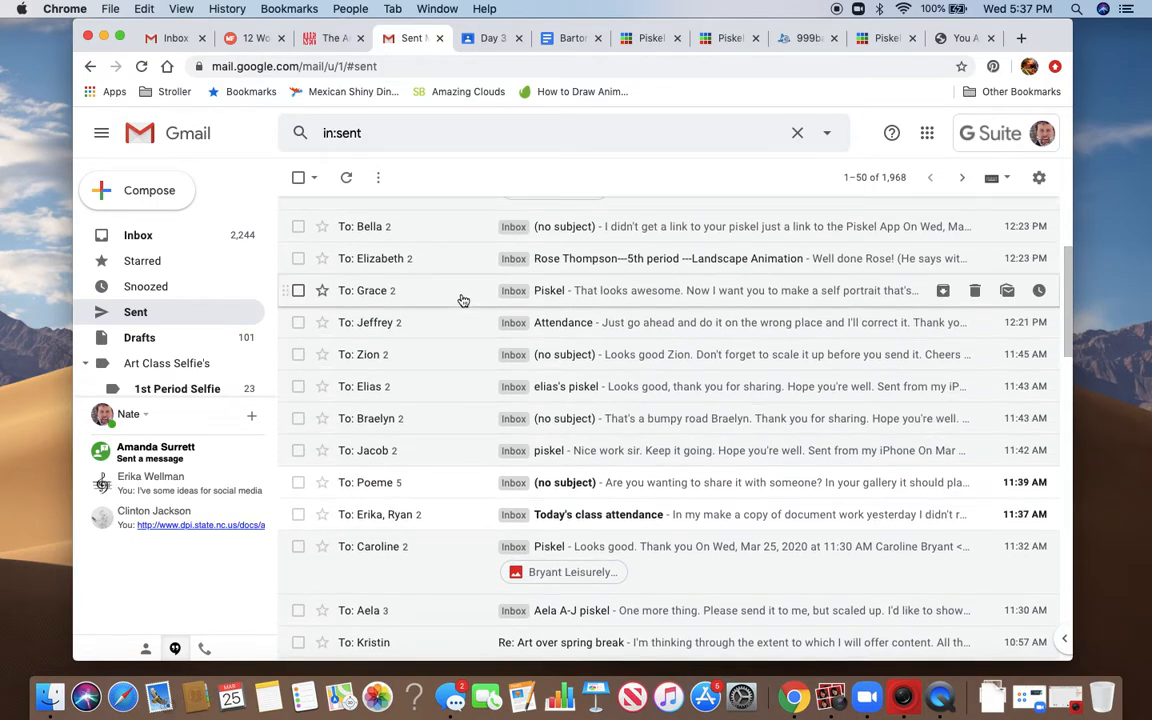
pyautogui.click(462, 292)
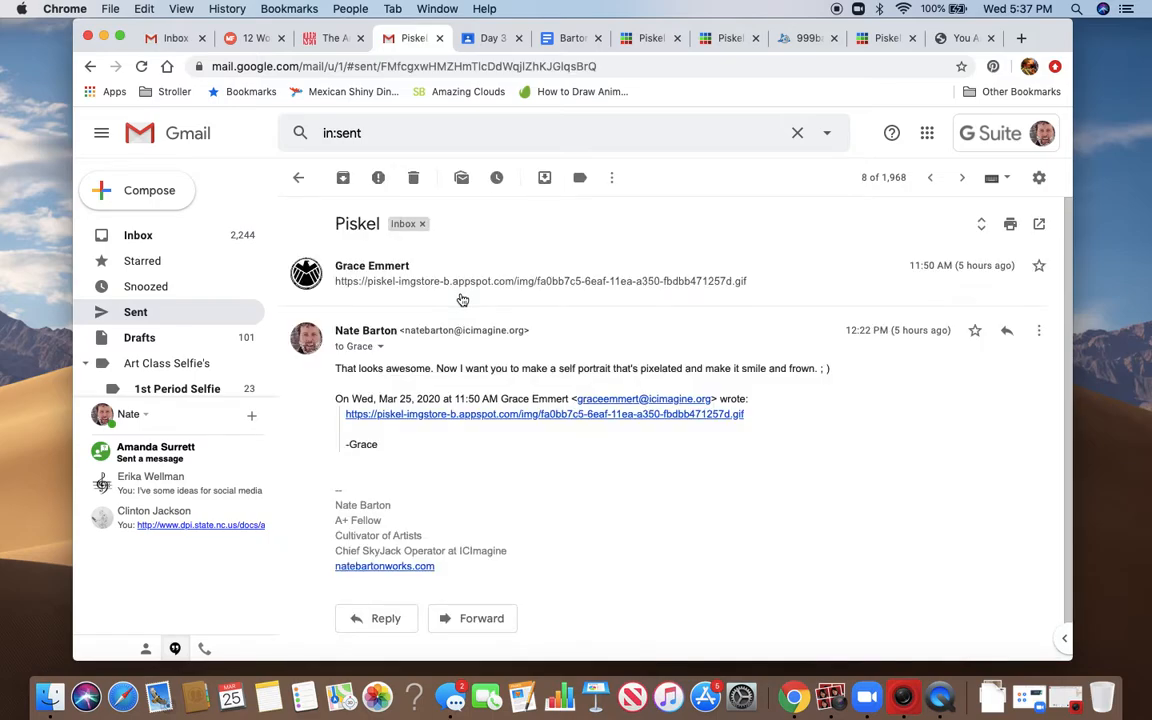
pyautogui.click(562, 420)
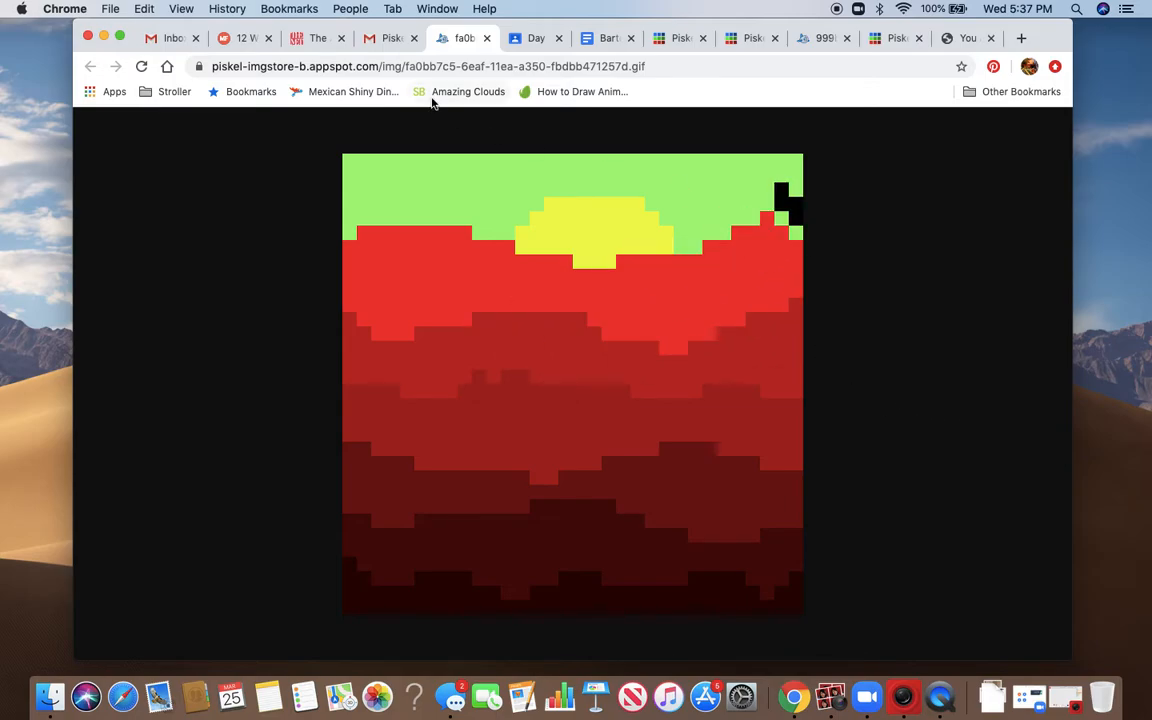
pyautogui.click(487, 38)
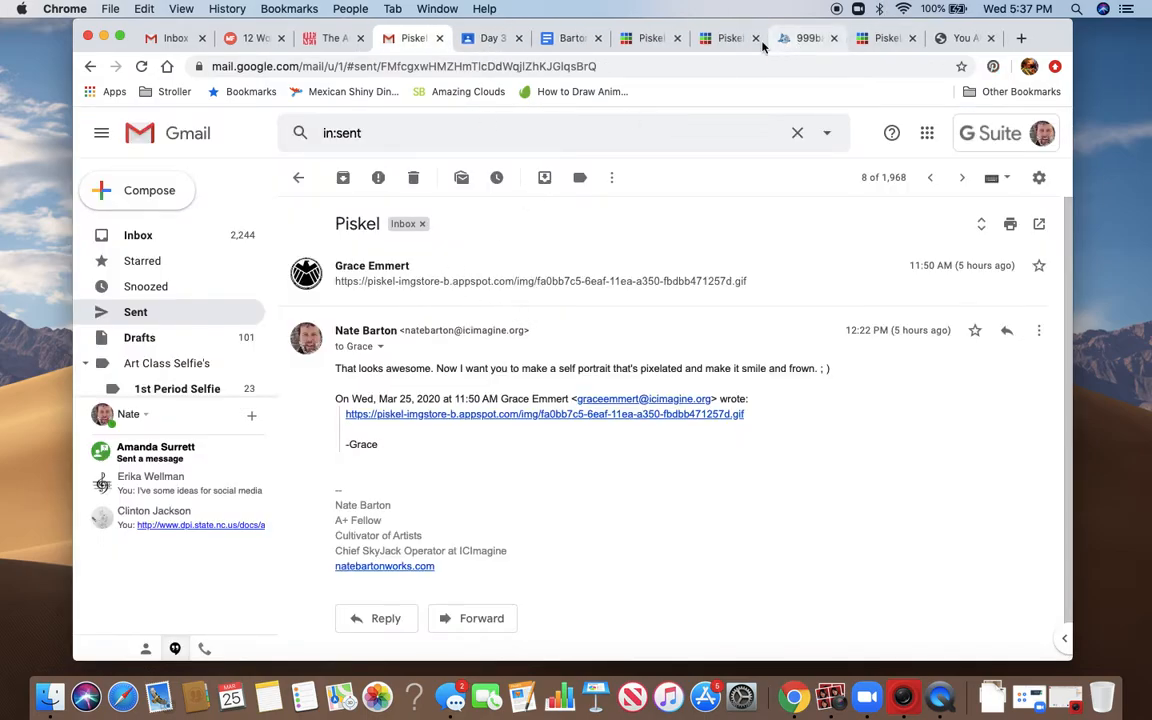
# - Return to the Piskel editor, close the uploaded GIF's page, and duplicate frame 12
pyautogui.click(715, 45)
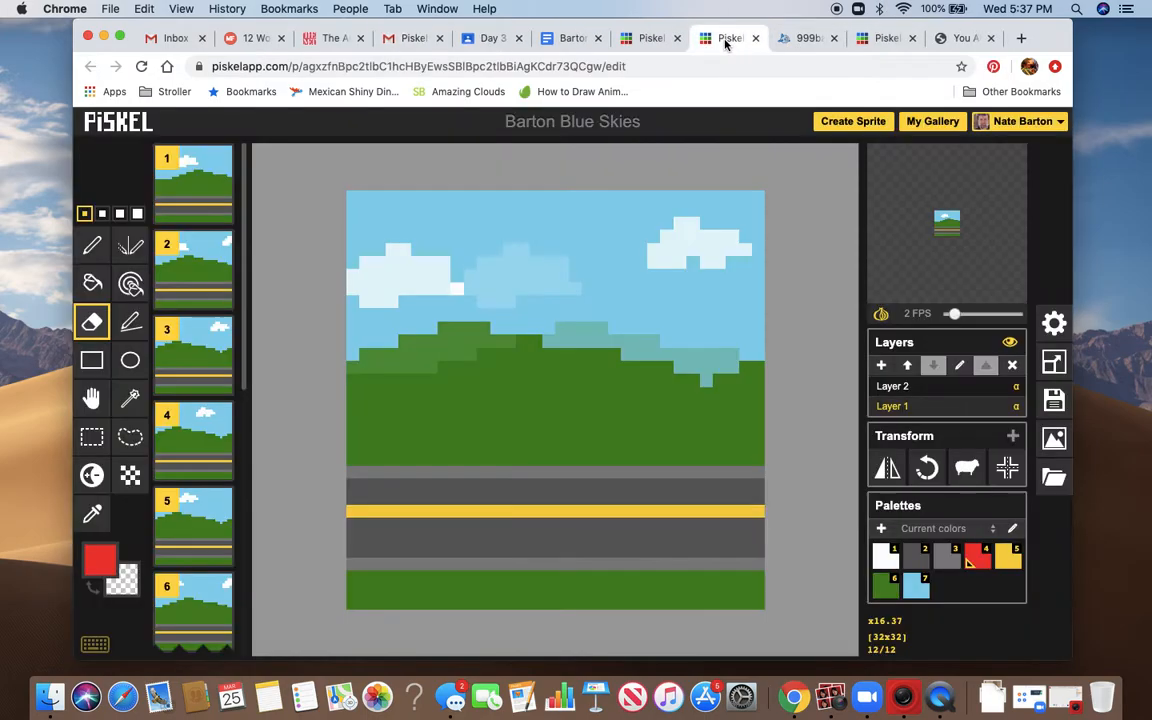
pyautogui.click(835, 39)
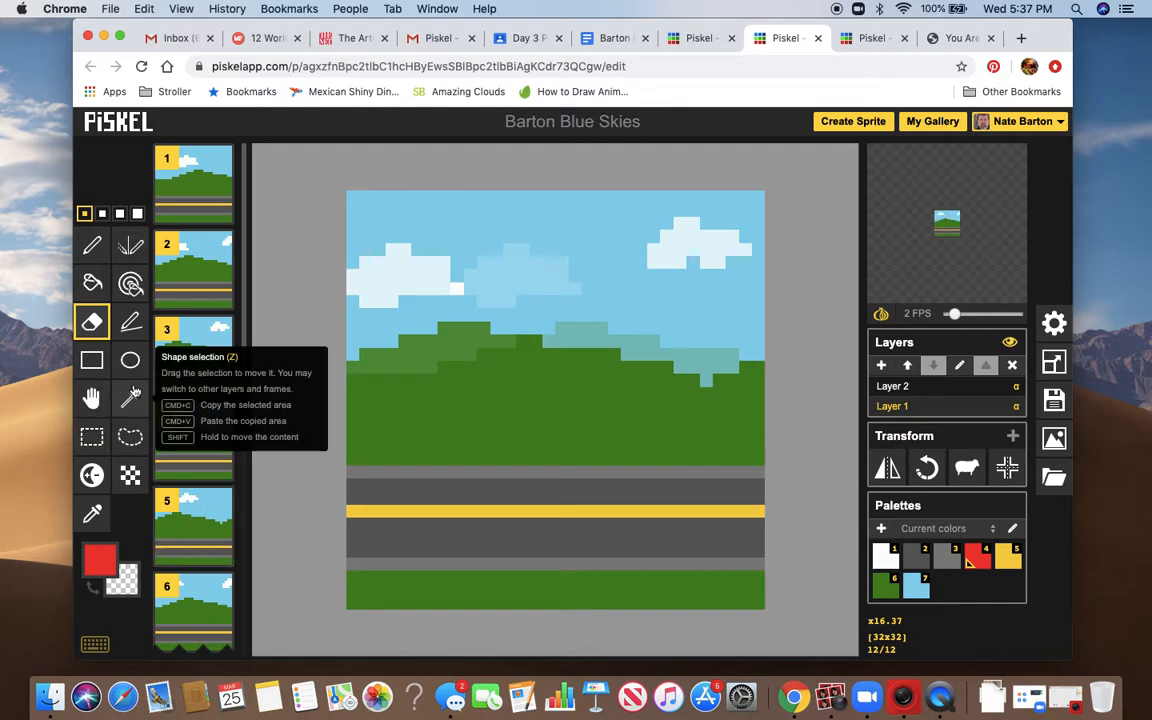
pyautogui.click(133, 404)
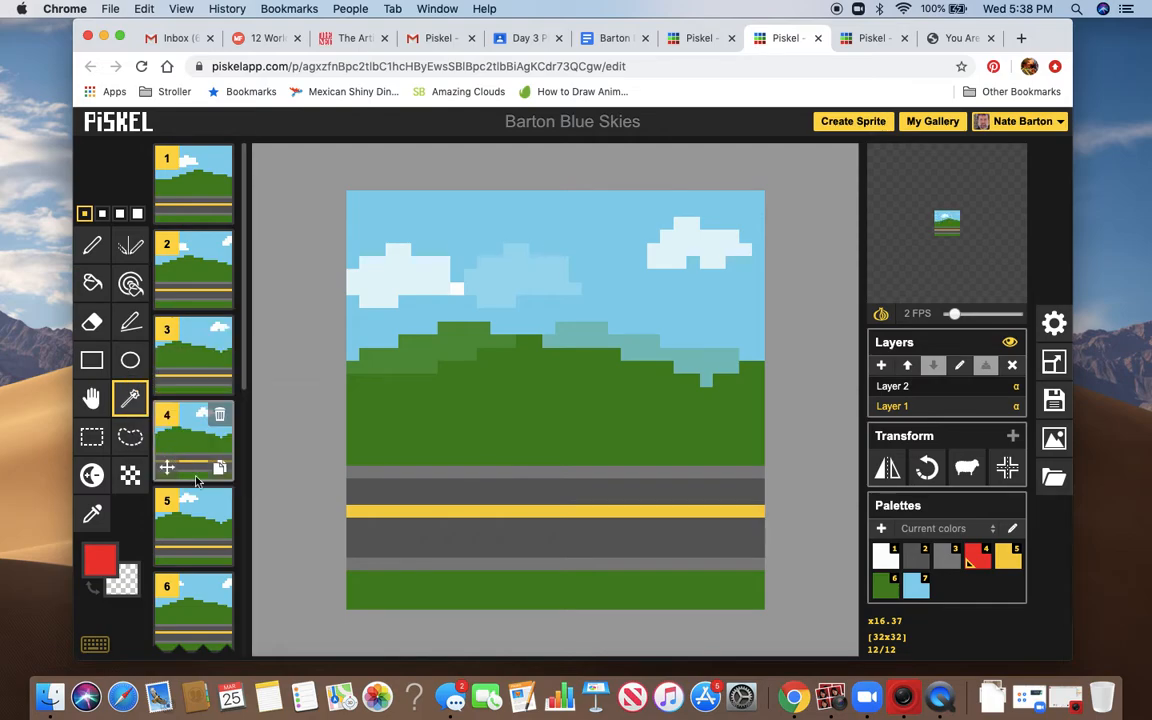
pyautogui.scroll(-1, 195, 475)
pyautogui.scroll(-10, 196, 481)
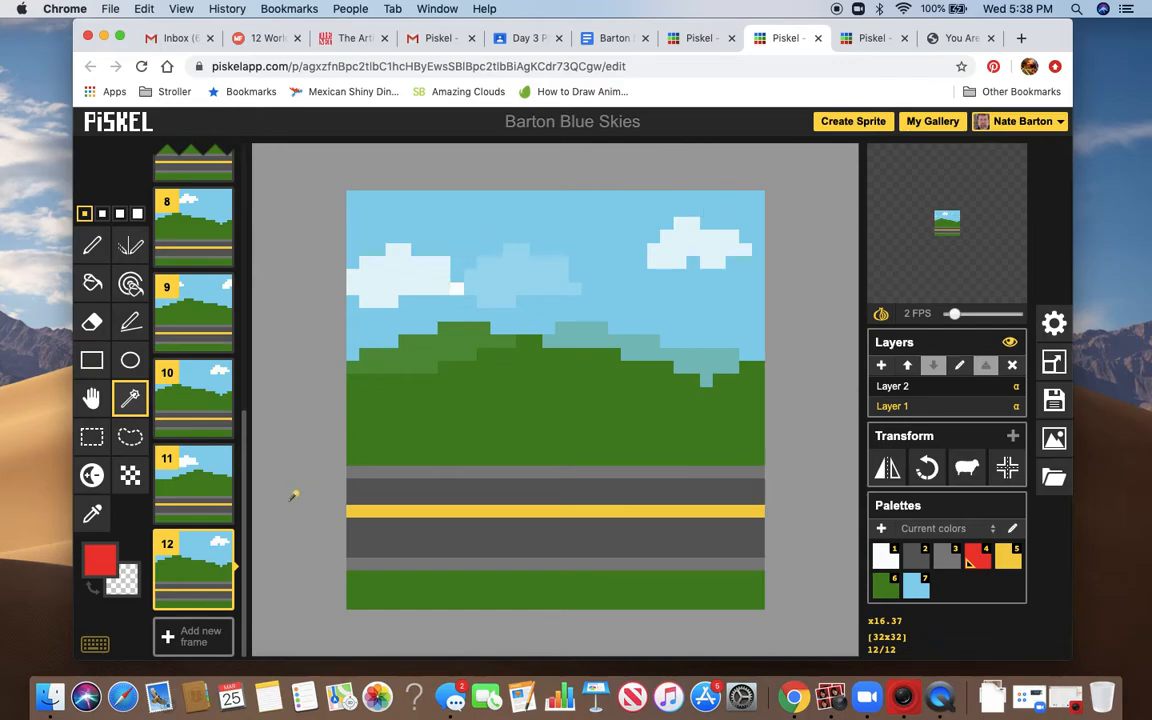
pyautogui.moveTo(224, 597)
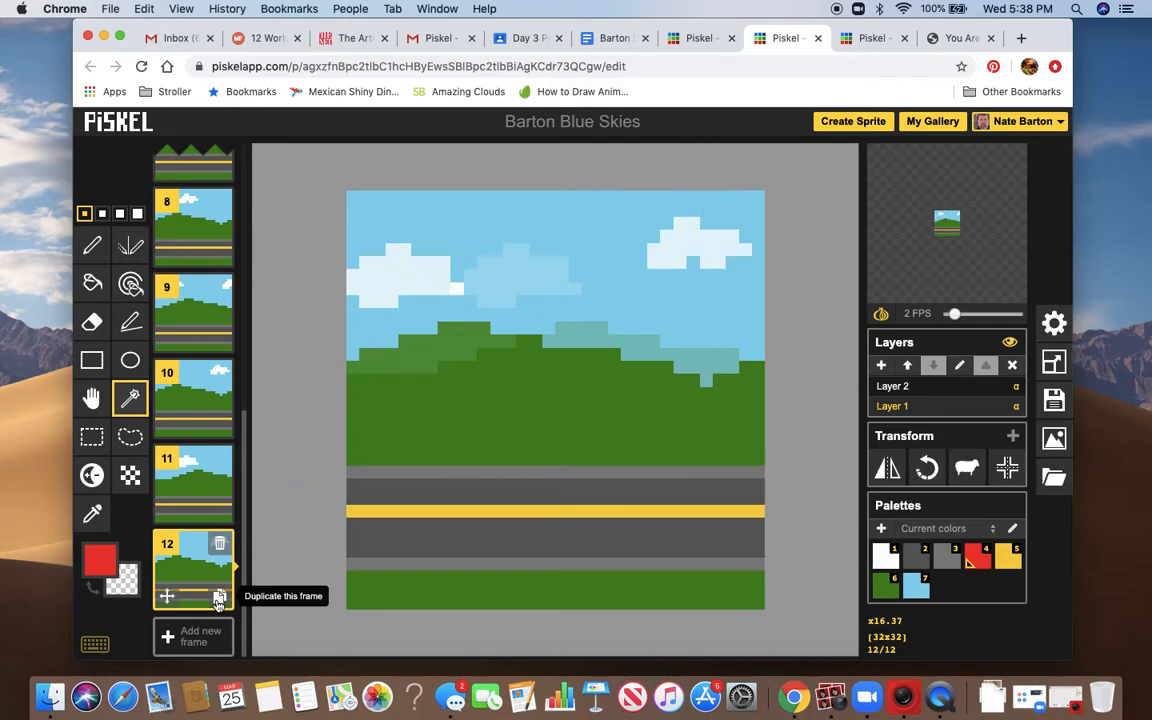
pyautogui.click(219, 598)
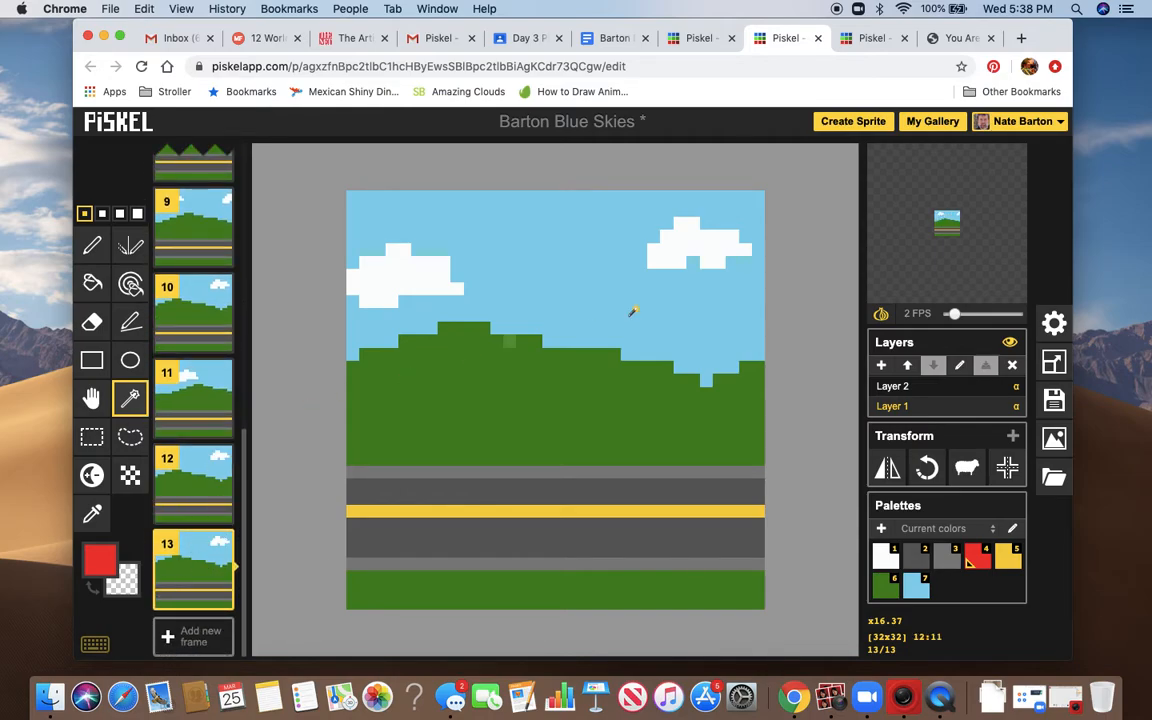
# - Move the smaller right-hand cloud in frame 13 six pixels left with Shape selection and paste it there
pyautogui.click(682, 239)
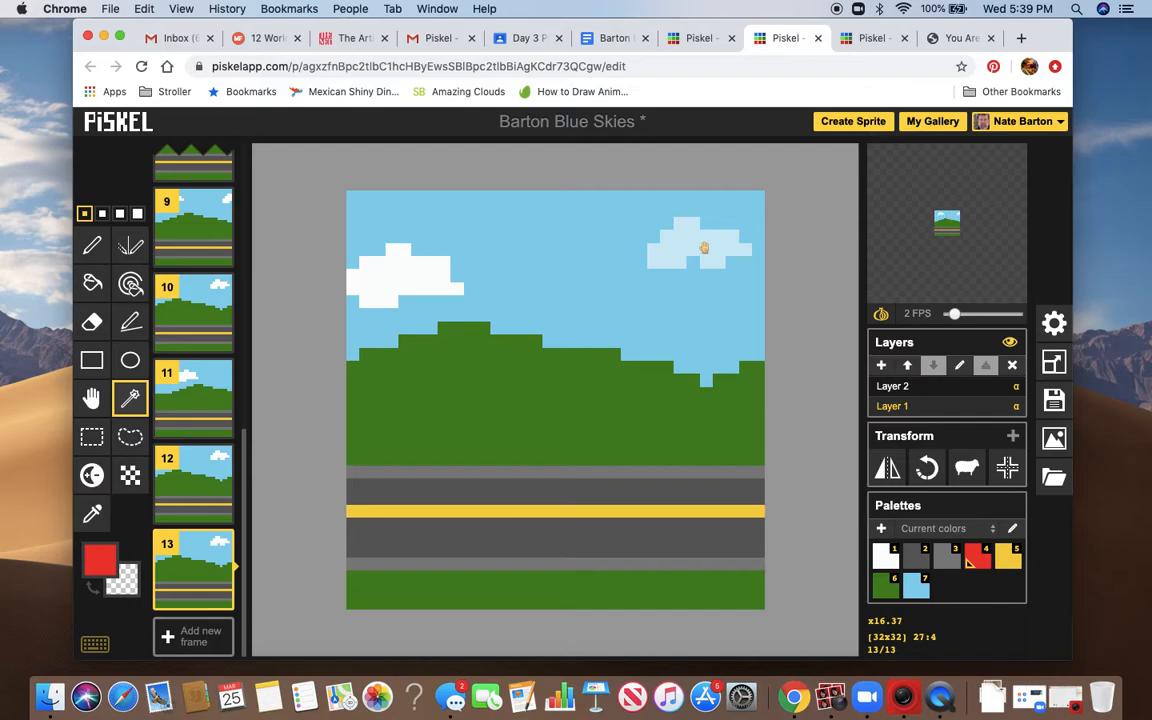
pyautogui.click(704, 247)
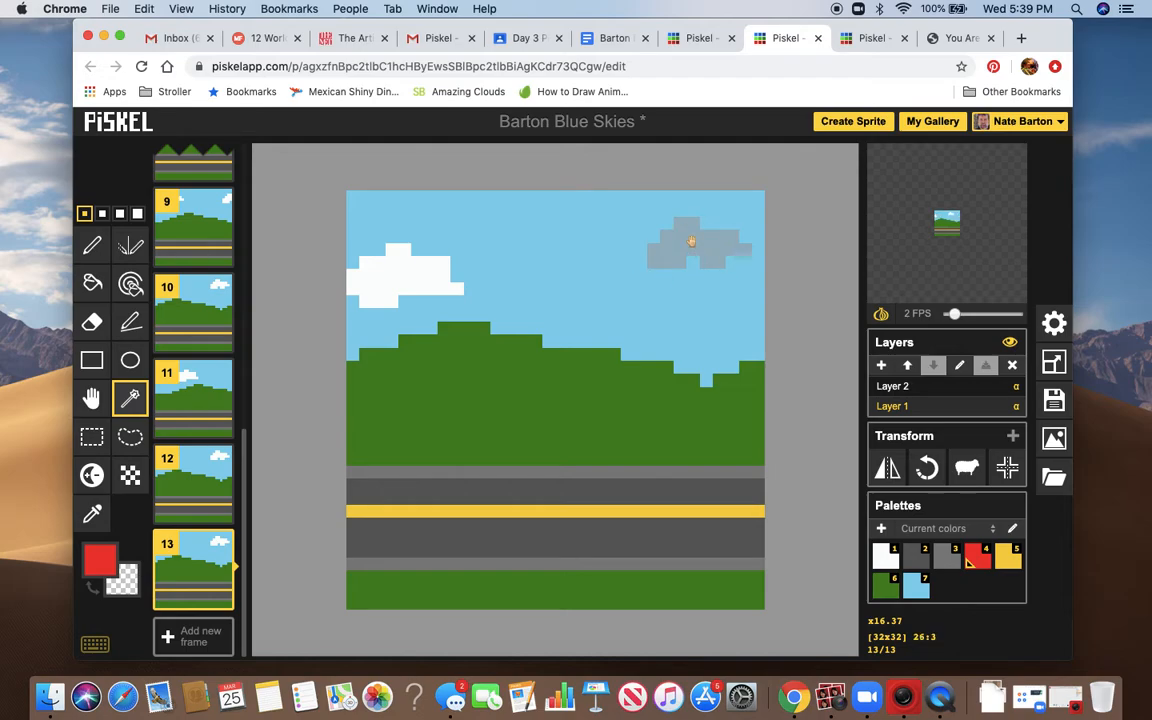
pyautogui.moveTo(691, 241); pyautogui.dragTo(610, 240)
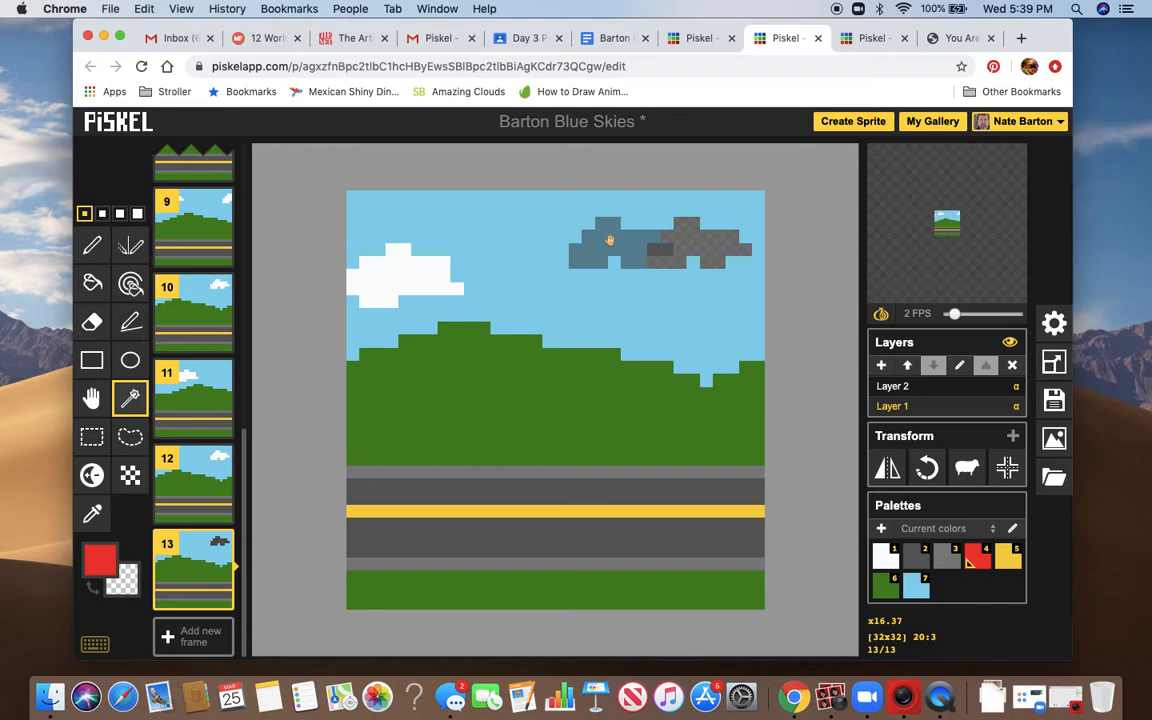
pyautogui.press('super+v')
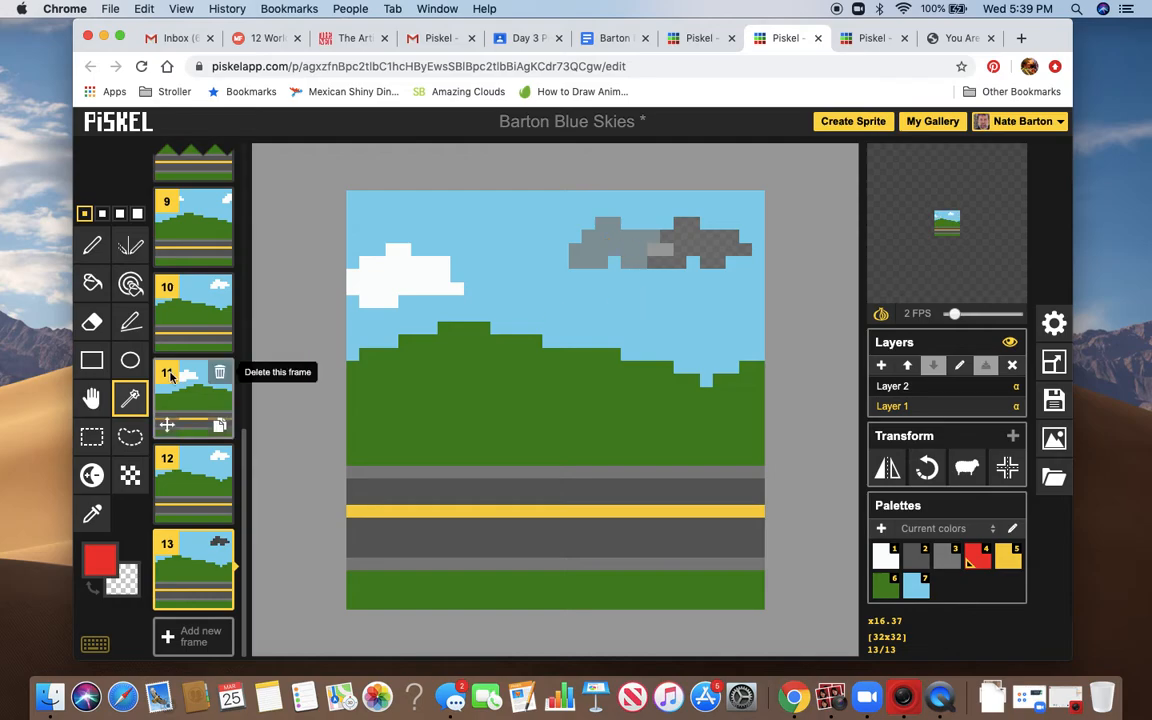
# - Fill the transparent gap at the moved cloud's original position in frame 13 with the palette's sky blue
pyautogui.click(92, 247)
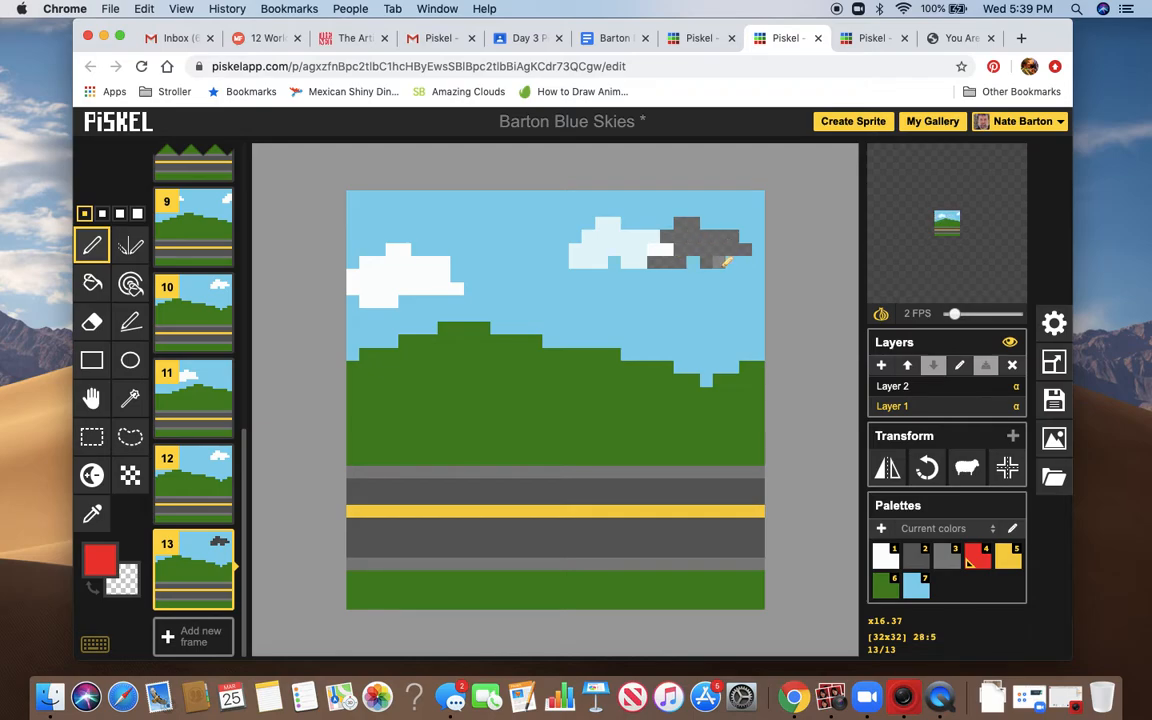
pyautogui.click(92, 284)
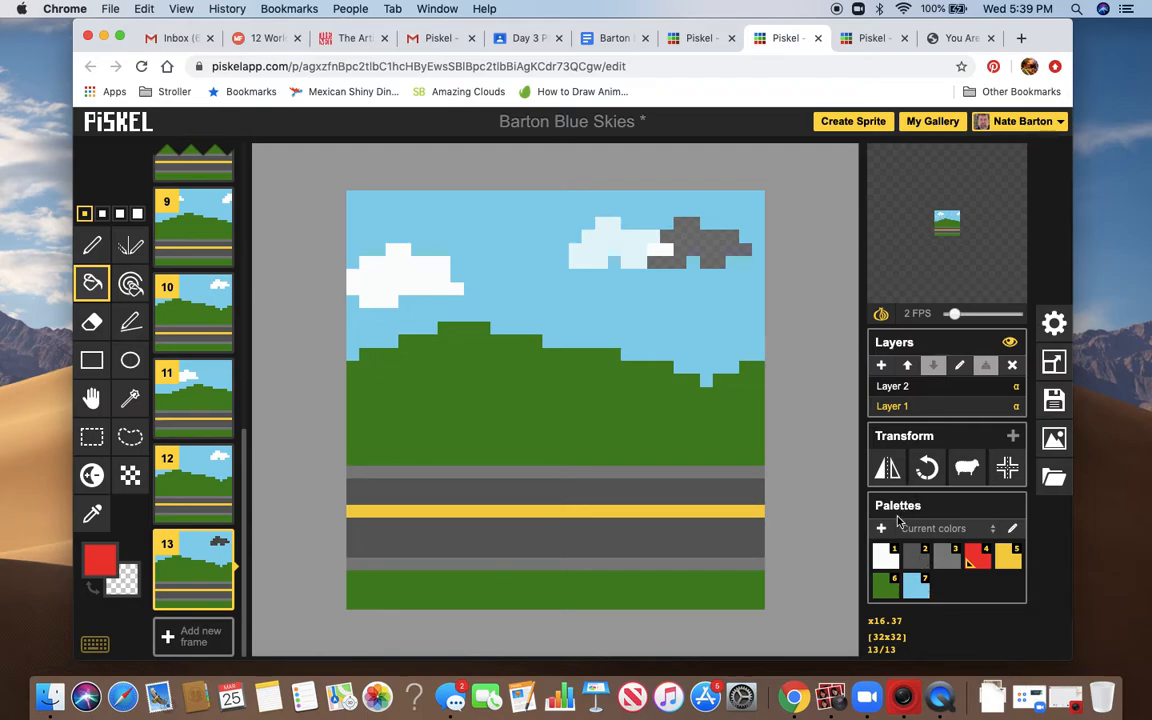
pyautogui.click(918, 588)
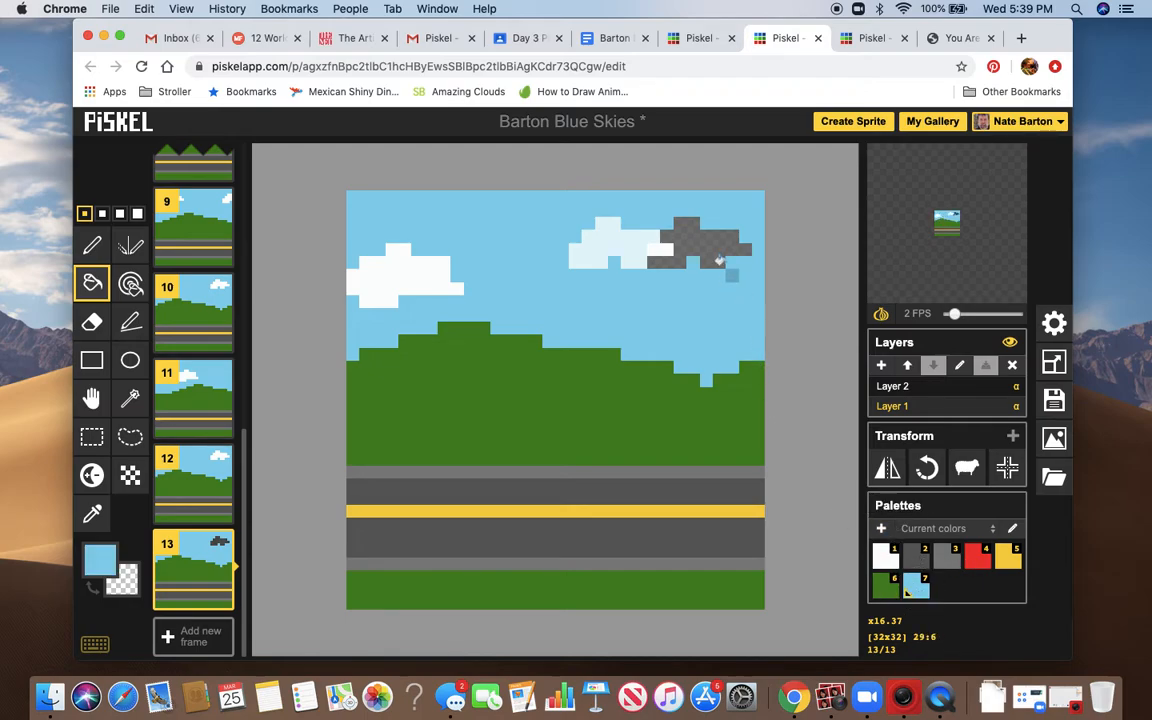
pyautogui.click(688, 242)
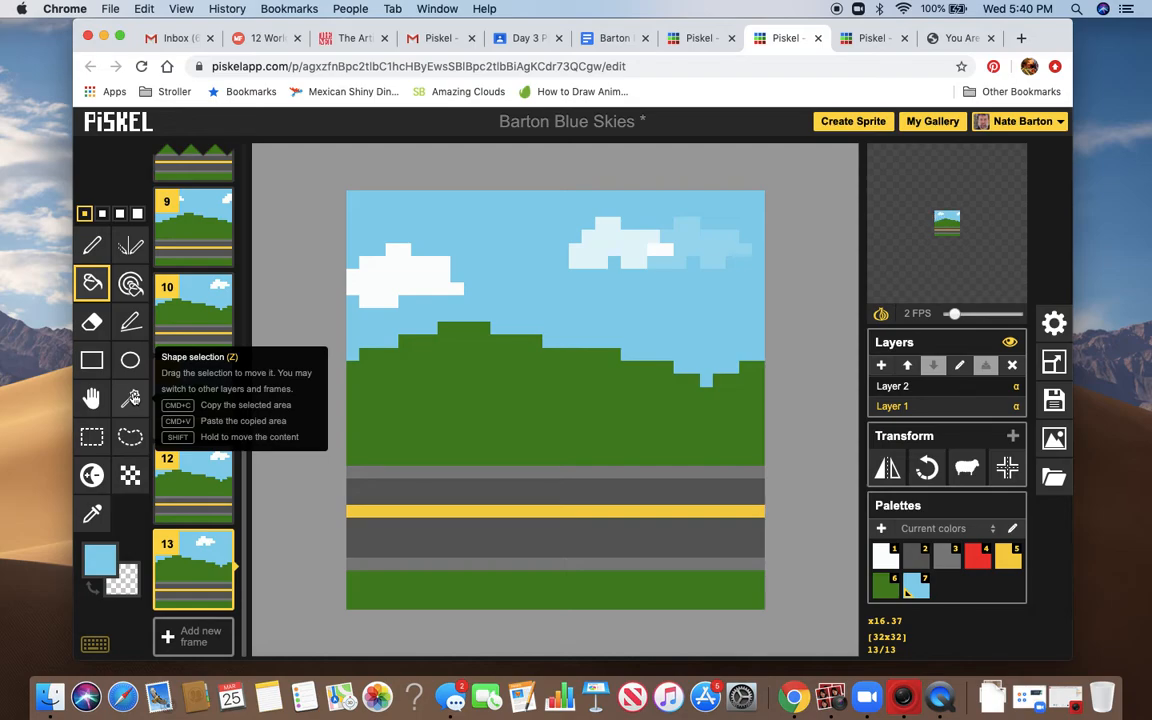
# - Move the larger left-hand cloud in frame 13 six pixels left with Shape selection and paste it there
pyautogui.click(129, 401)
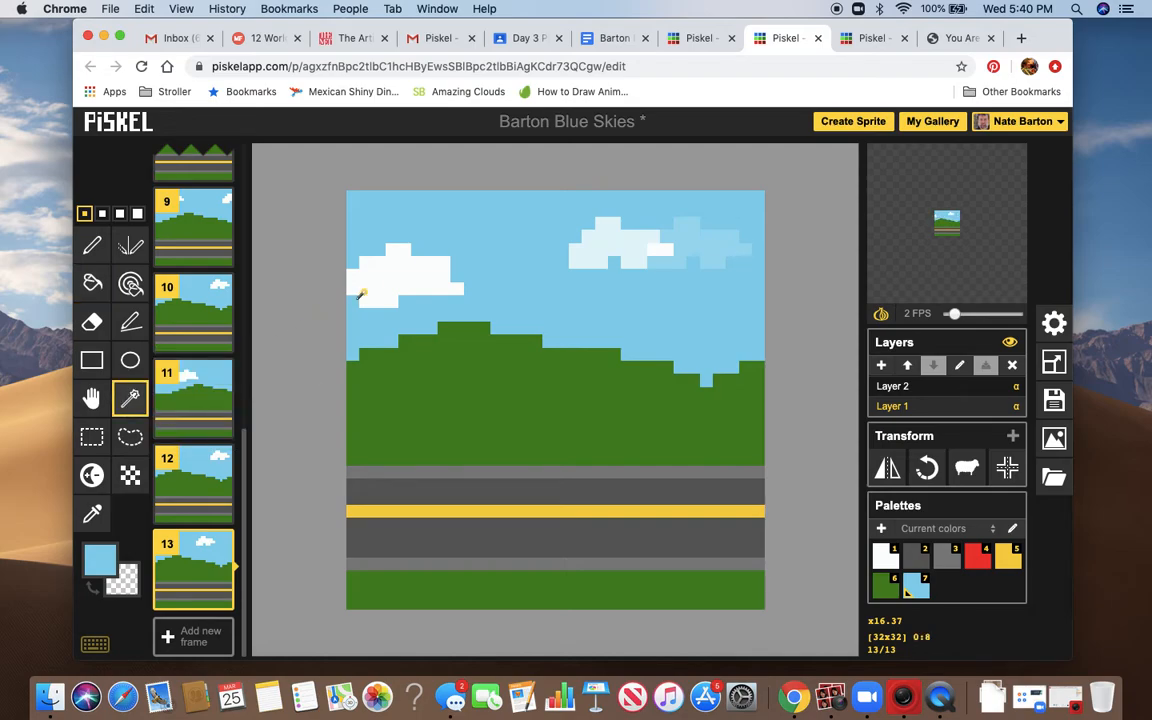
pyautogui.click(390, 264)
pyautogui.click(399, 270)
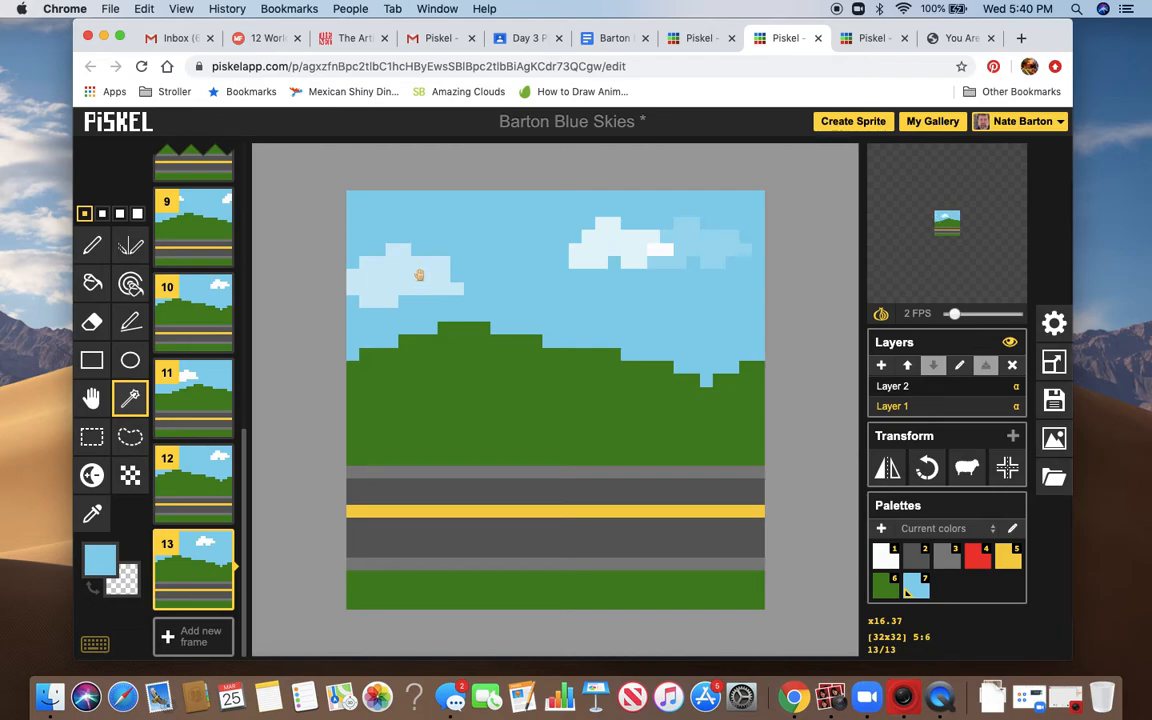
pyautogui.hotkey('ctrl', 'x')
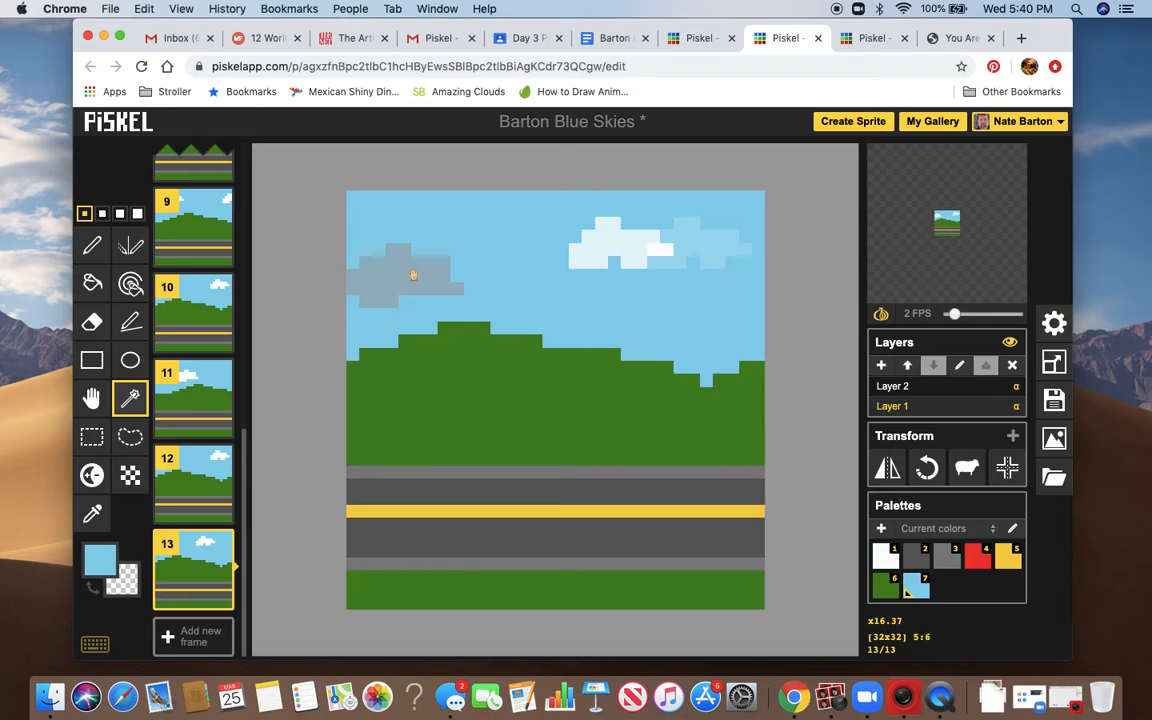
pyautogui.moveTo(413, 274); pyautogui.dragTo(345, 272)
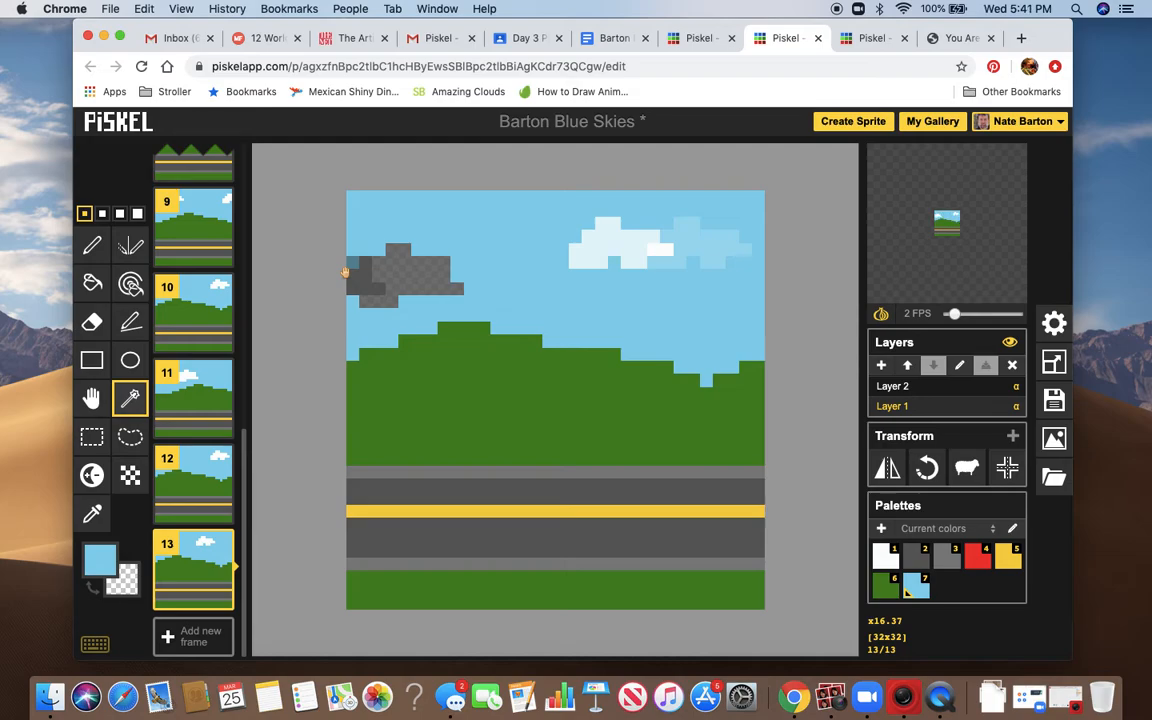
pyautogui.moveTo(350, 267); pyautogui.dragTo(356, 292)
# - Fill the transparent gap behind the shifted left-hand cloud in frame 13 with sky blue using the Paint bucket
pyautogui.click(92, 245)
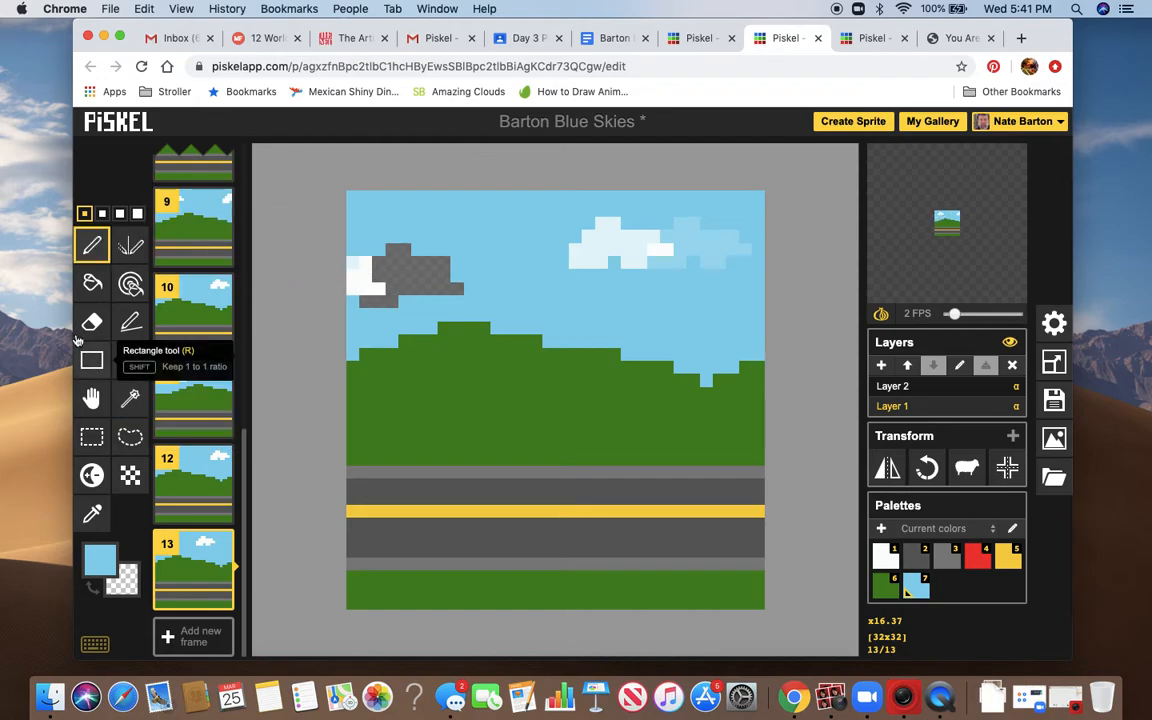
pyautogui.click(91, 283)
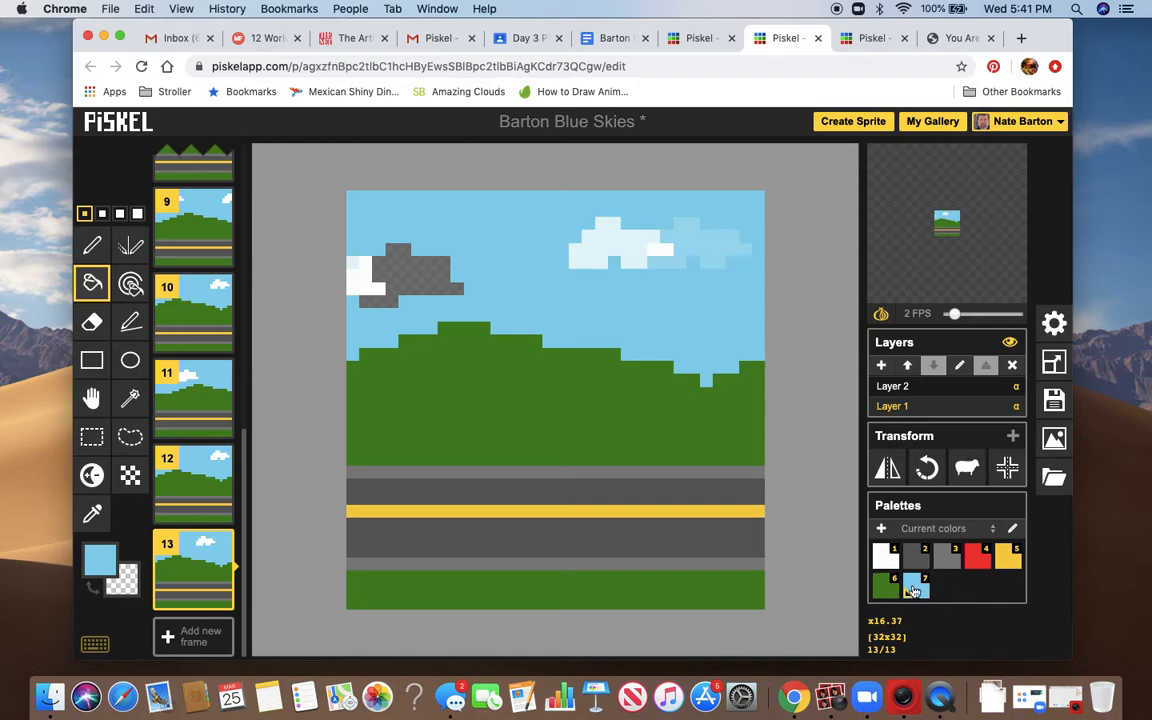
pyautogui.click(402, 264)
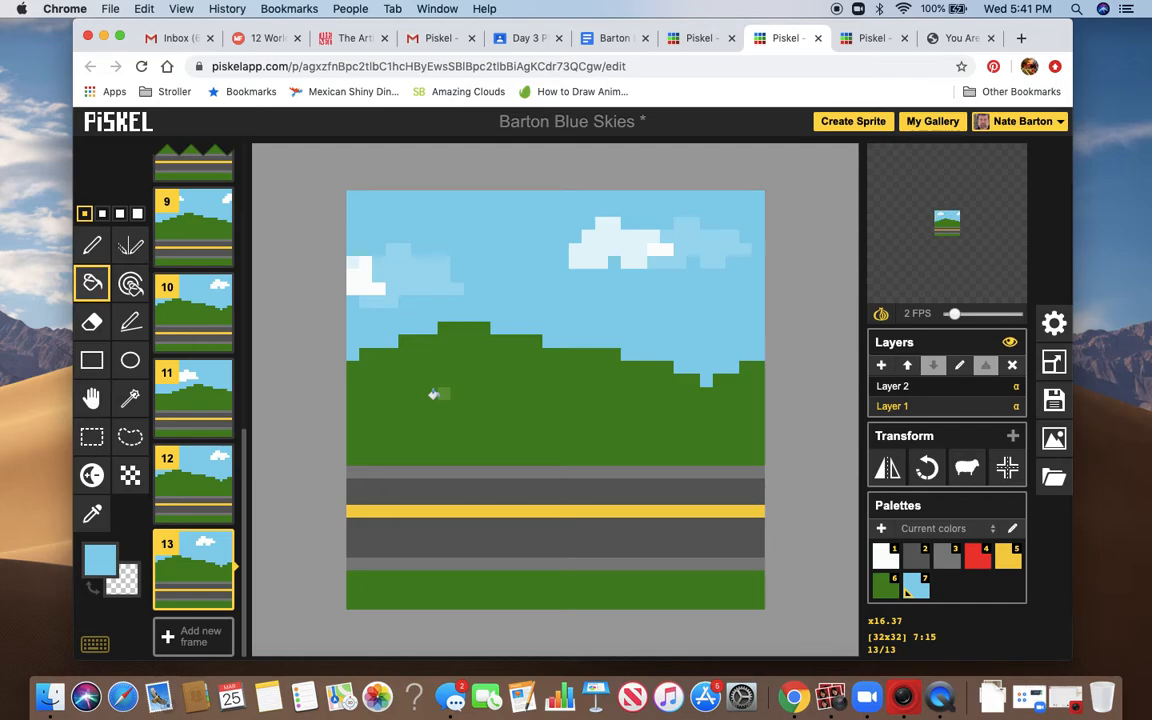
# - Cut the green hills in frame 13 with Shape selection and paste them eight pixels further left
pyautogui.moveTo(200, 409)
pyautogui.moveTo(229, 488)
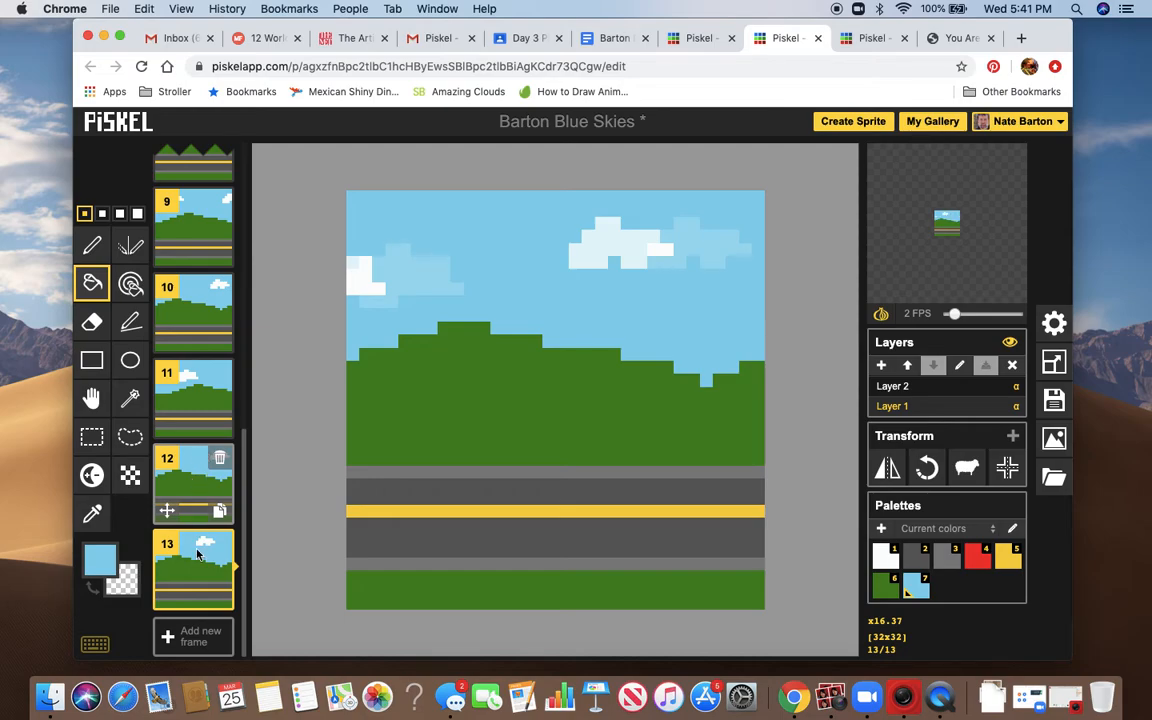
pyautogui.moveTo(205, 573)
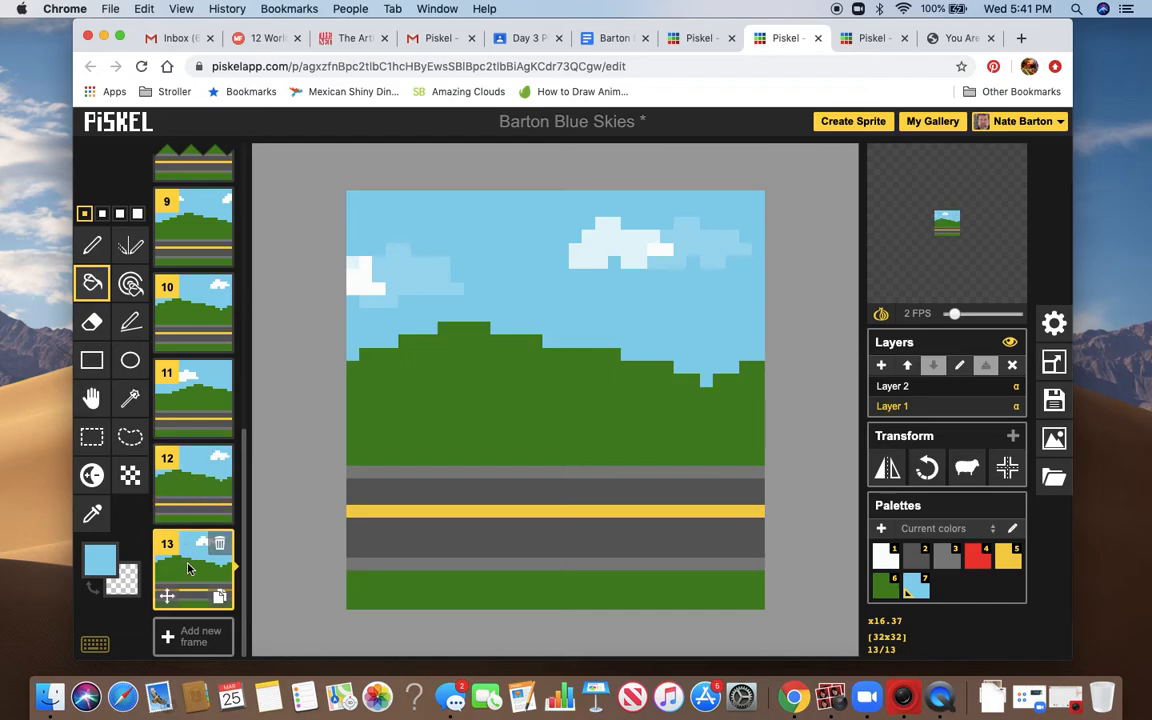
pyautogui.click(128, 400)
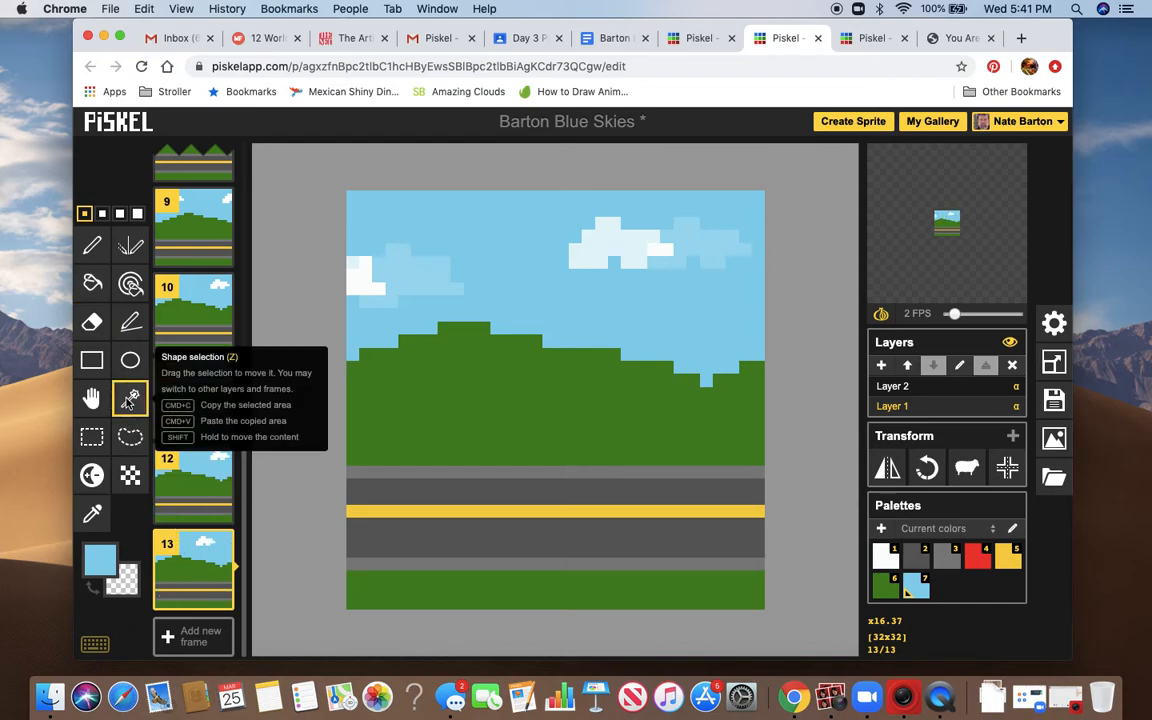
pyautogui.click(534, 408)
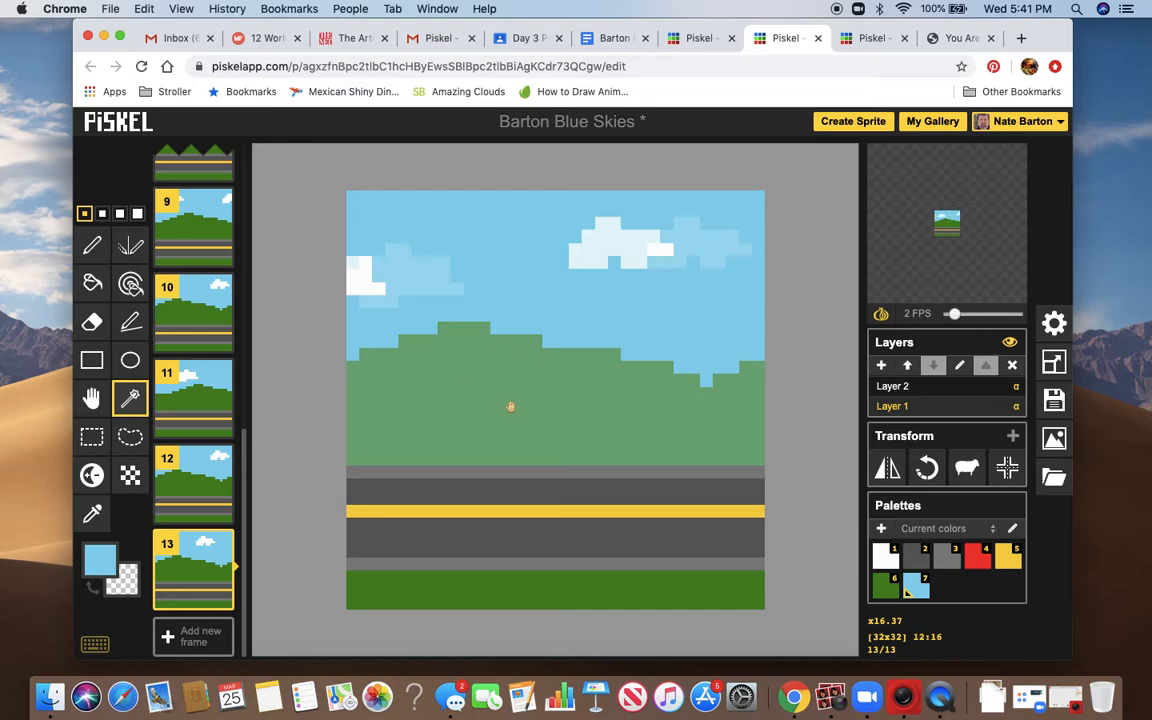
pyautogui.press('super+x')
pyautogui.press('super+v')
pyautogui.moveTo(540, 401); pyautogui.dragTo(458, 407)
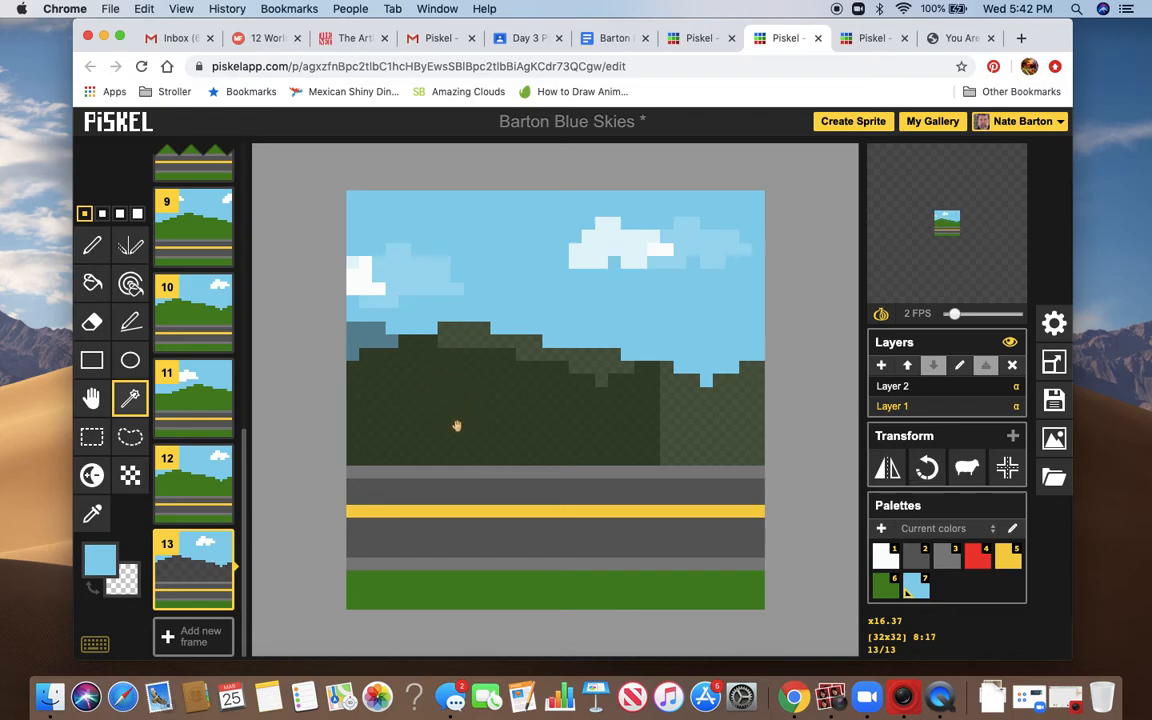
pyautogui.click(457, 426)
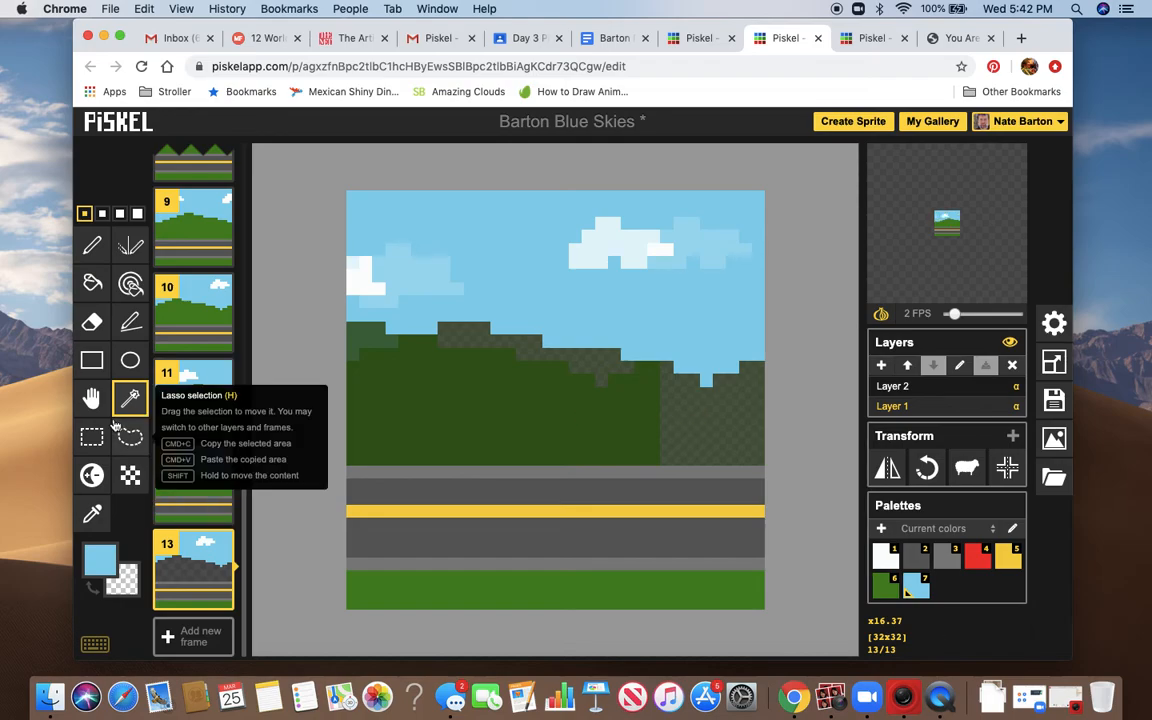
# - Draw a green hill outline with the Pen in frame 13, rising from the moved hills' right end to the canvas edge
pyautogui.click(91, 245)
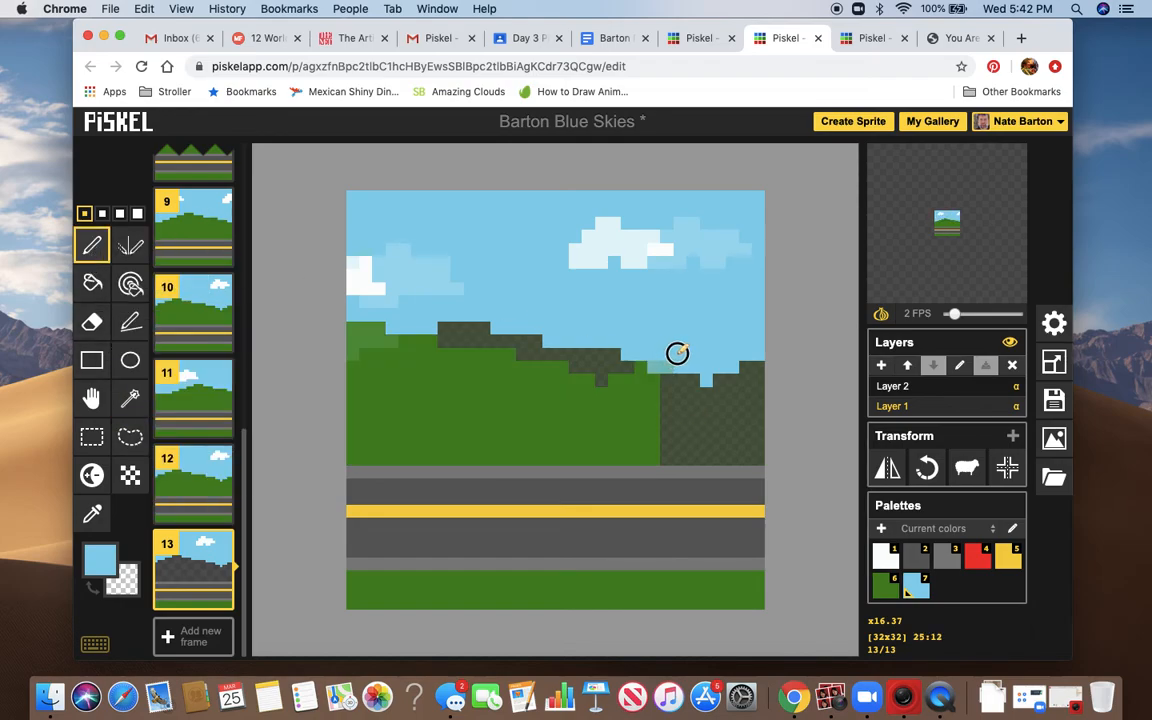
pyautogui.click(891, 583)
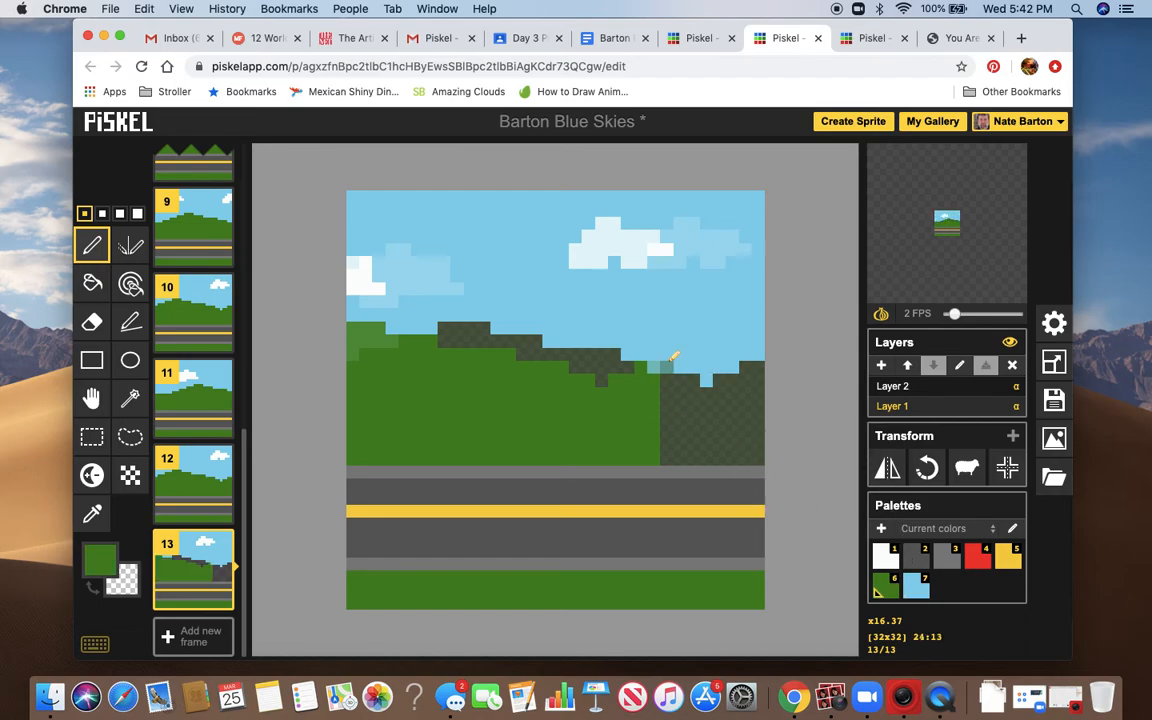
pyautogui.moveTo(652, 365)
pyautogui.mouseDown()
pyautogui.moveTo(735, 327)
pyautogui.moveTo(764, 328)
pyautogui.mouseUp()
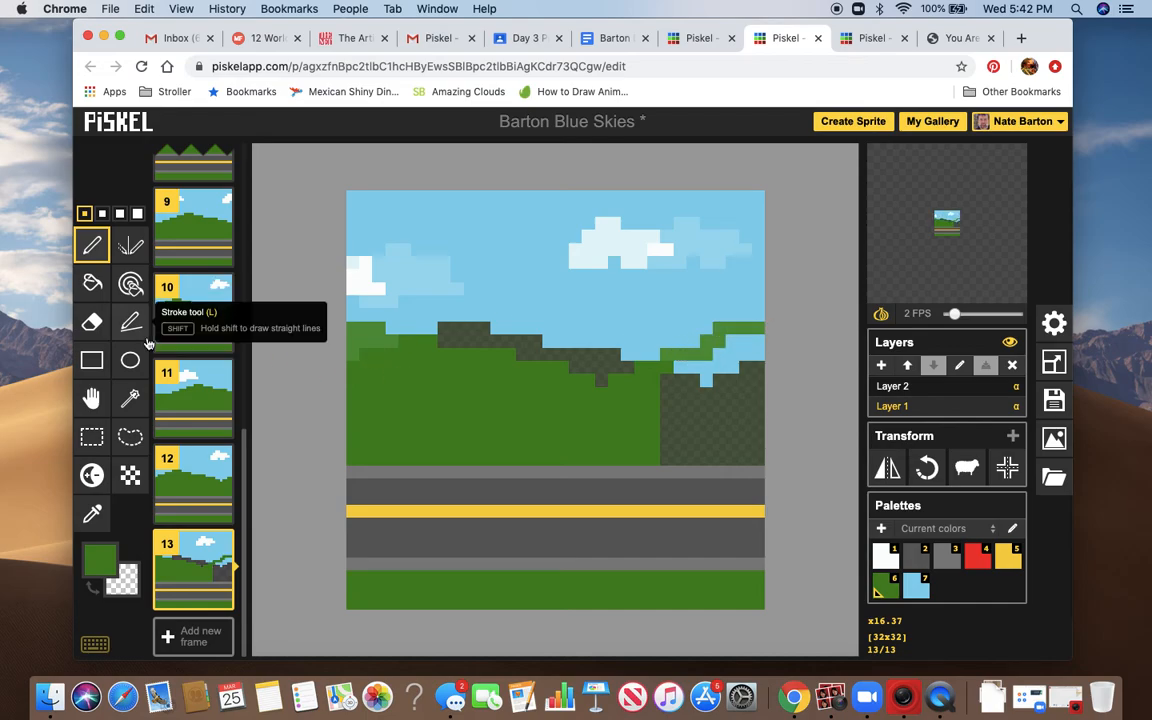
# - Fill the areas beneath the new hill outline with green and the transparent gap above the moved hills with sky blue
pyautogui.click(92, 283)
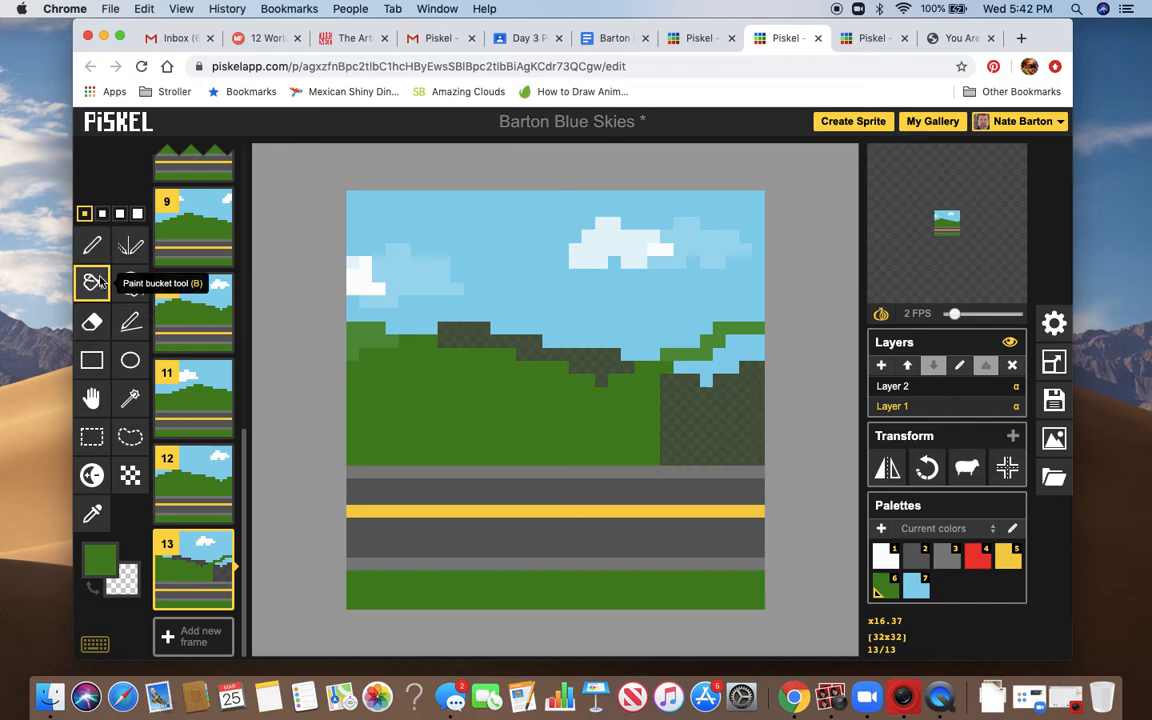
pyautogui.click(740, 342)
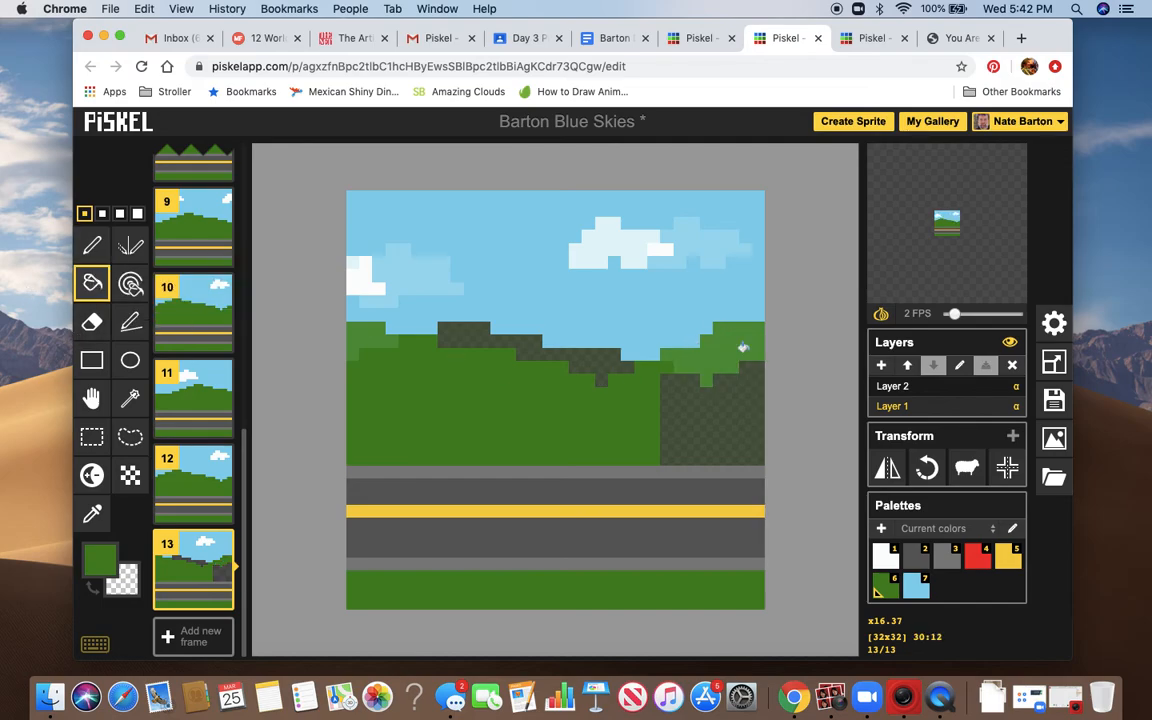
pyautogui.click(732, 400)
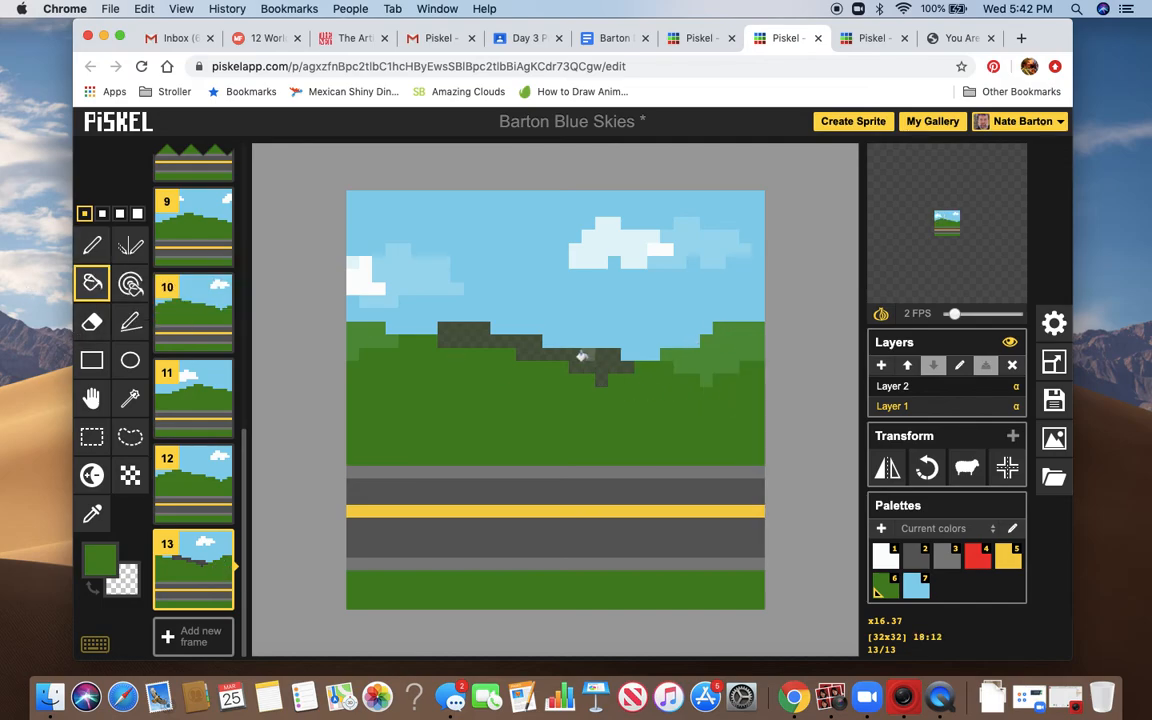
pyautogui.click(916, 586)
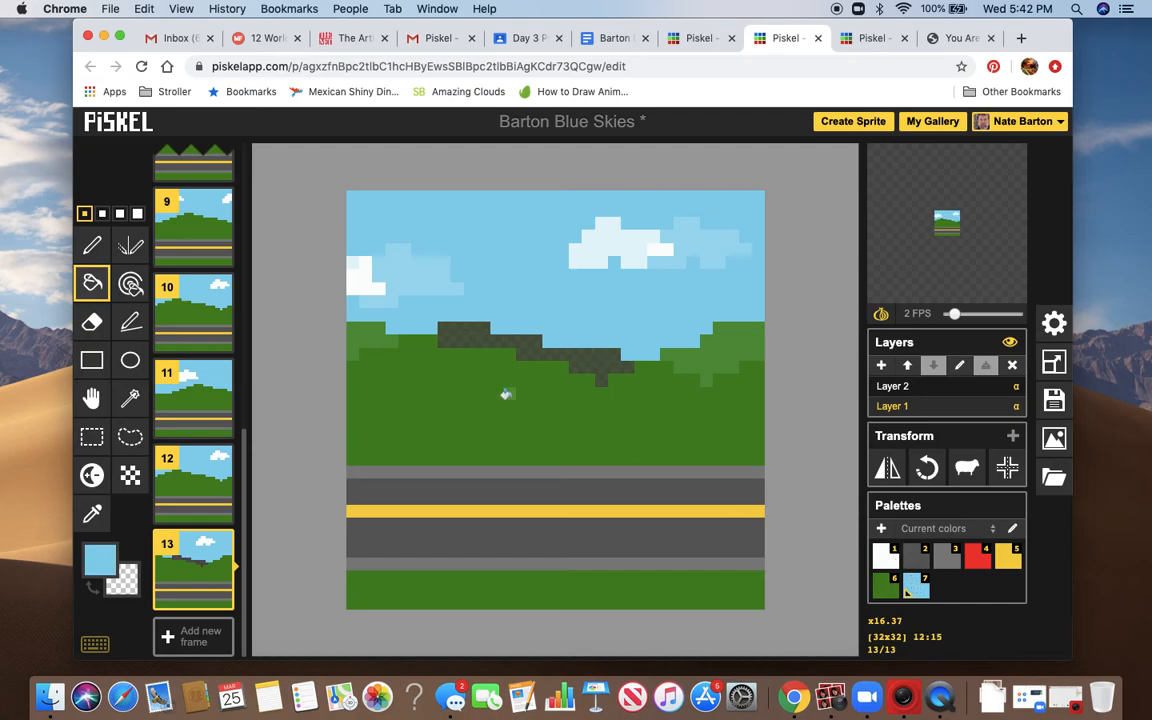
pyautogui.click(472, 330)
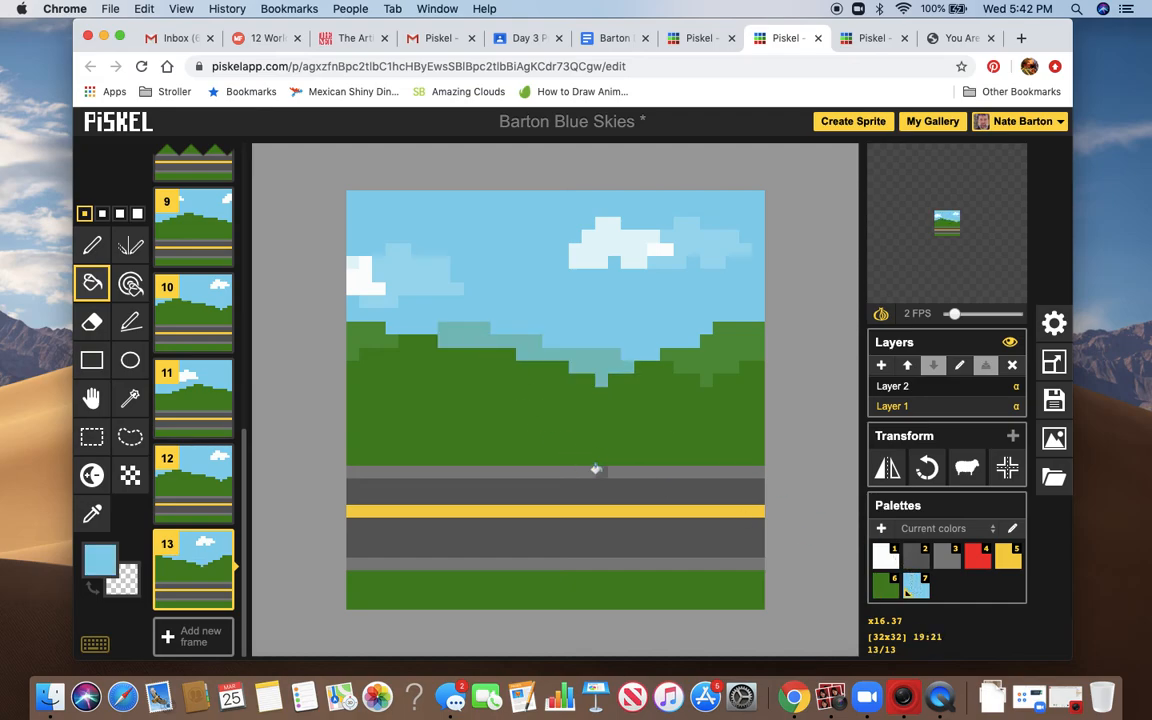